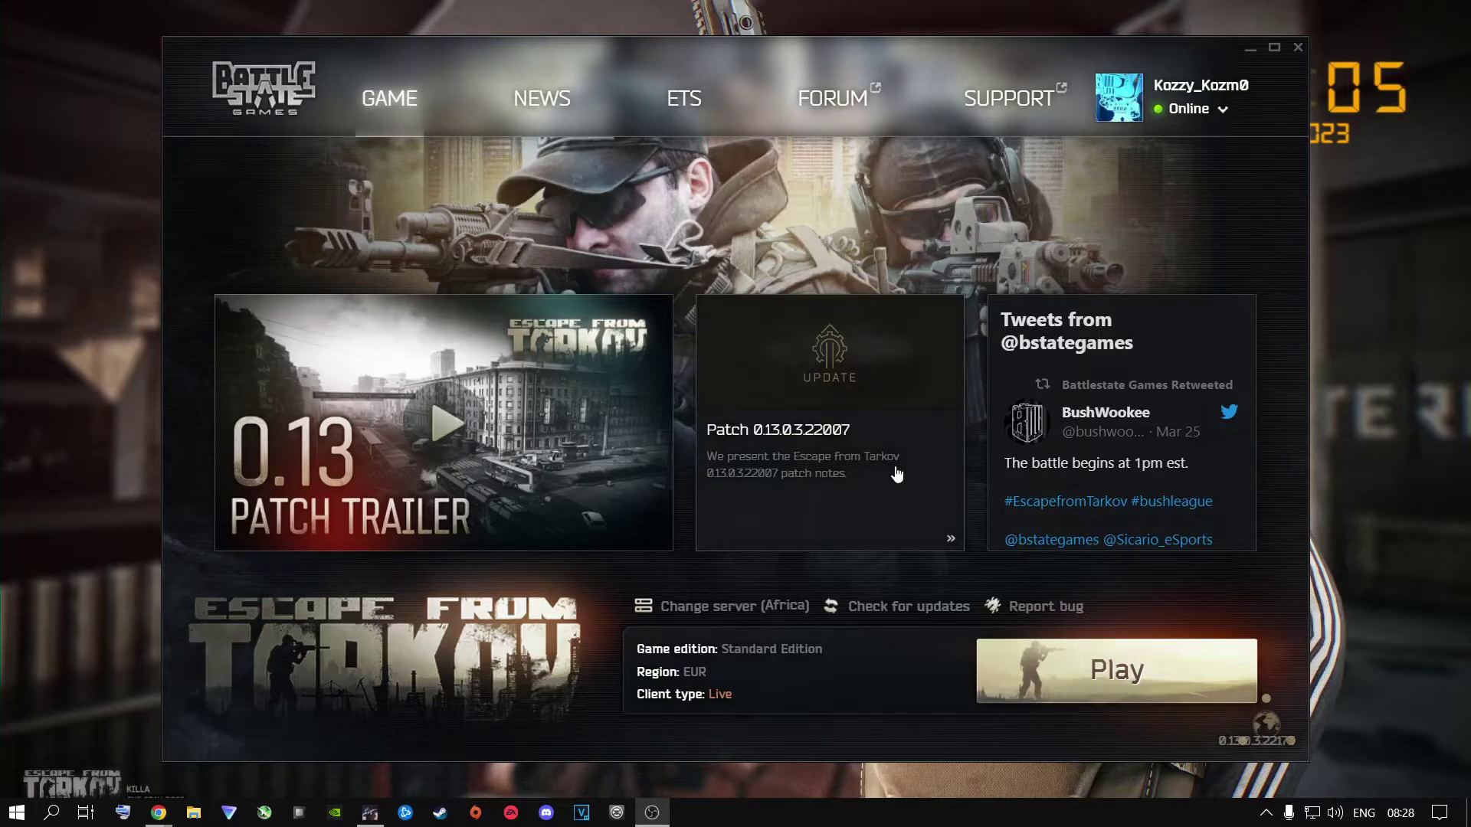
Delete all the log folders from the game launcher's Logs folder, close the folder, and exit the launcher
left_click(1224, 112)
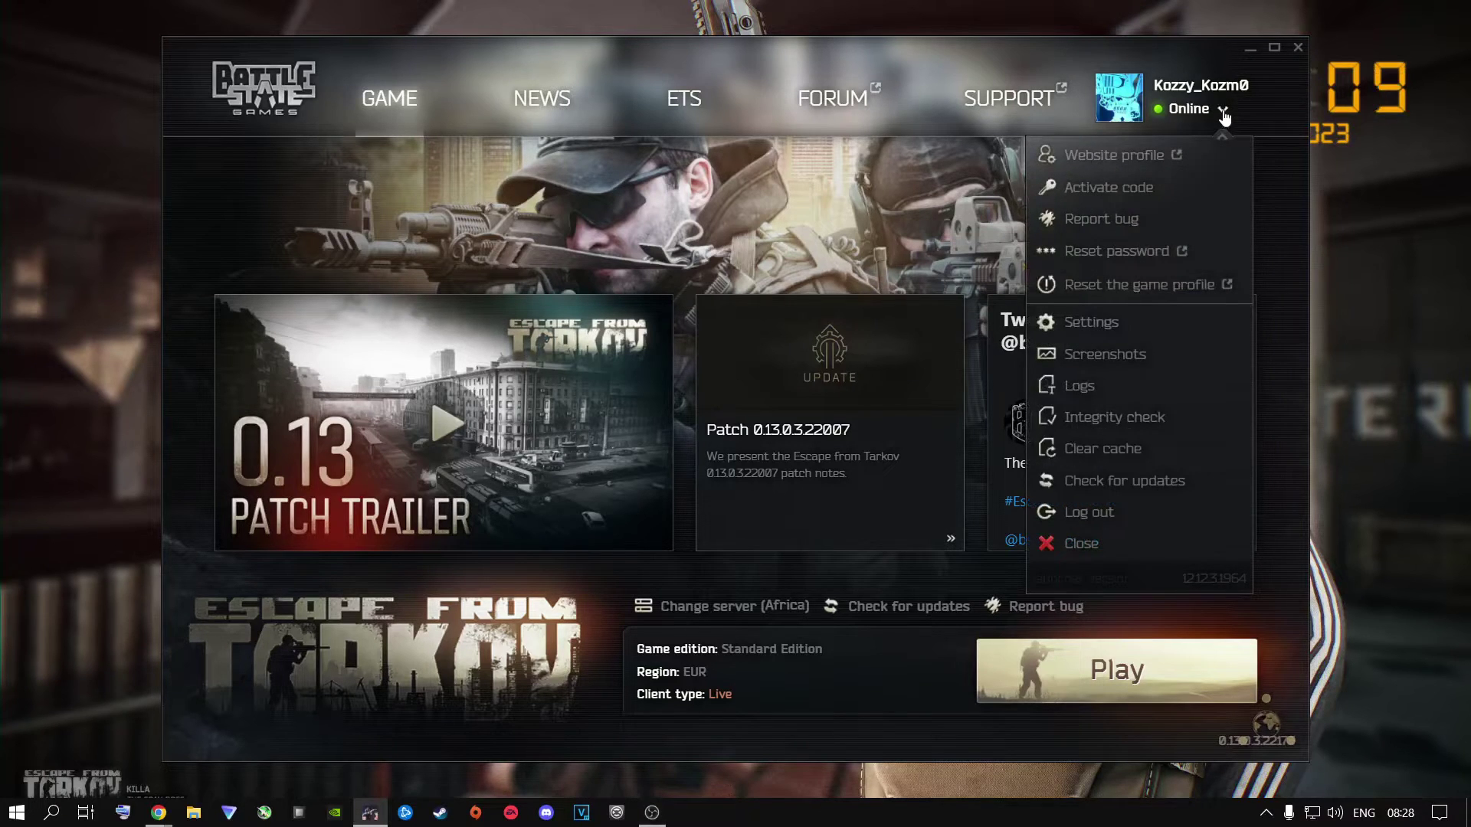
left_click(1068, 387)
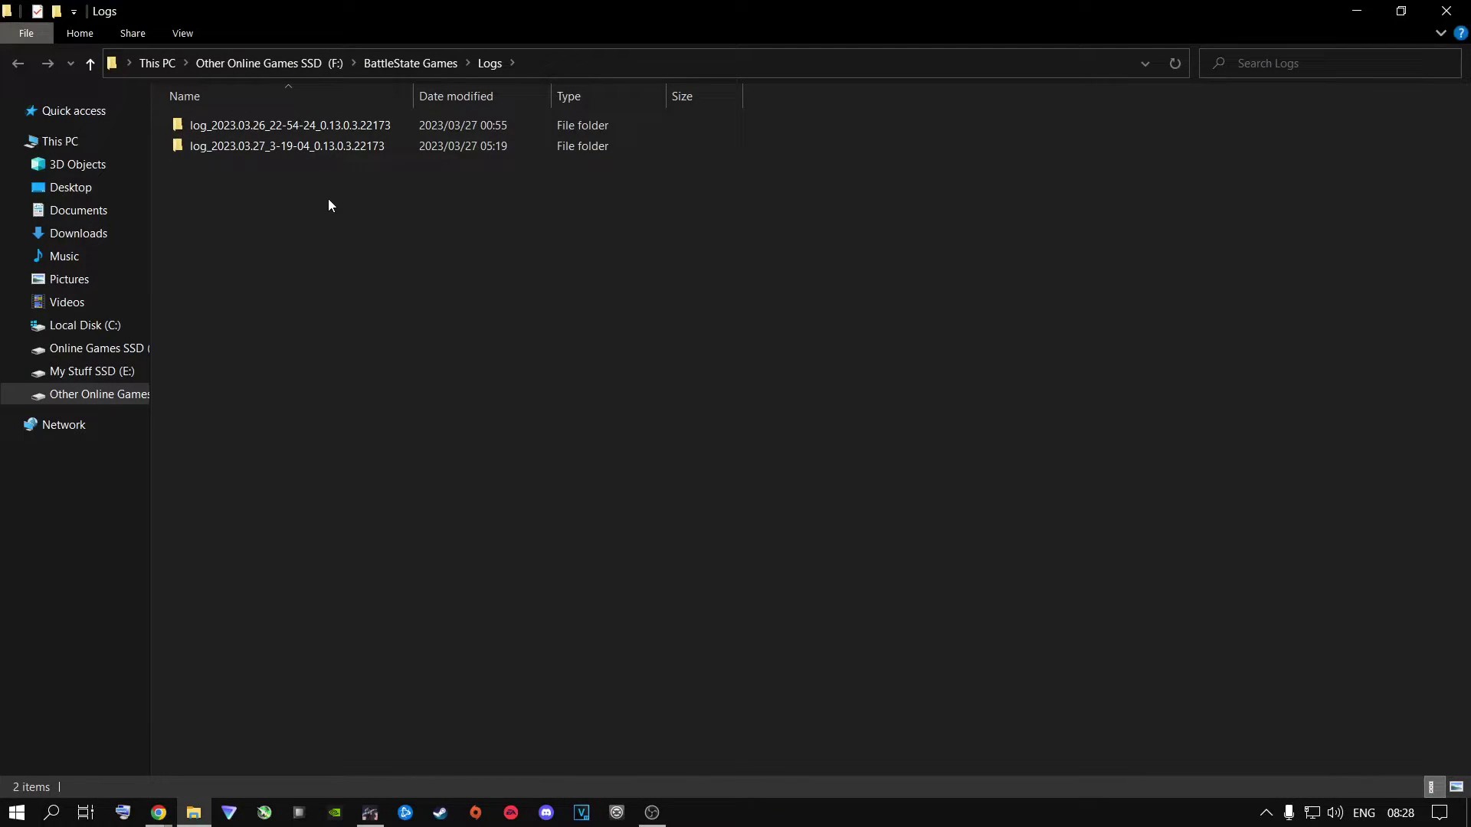
left_click(262, 132)
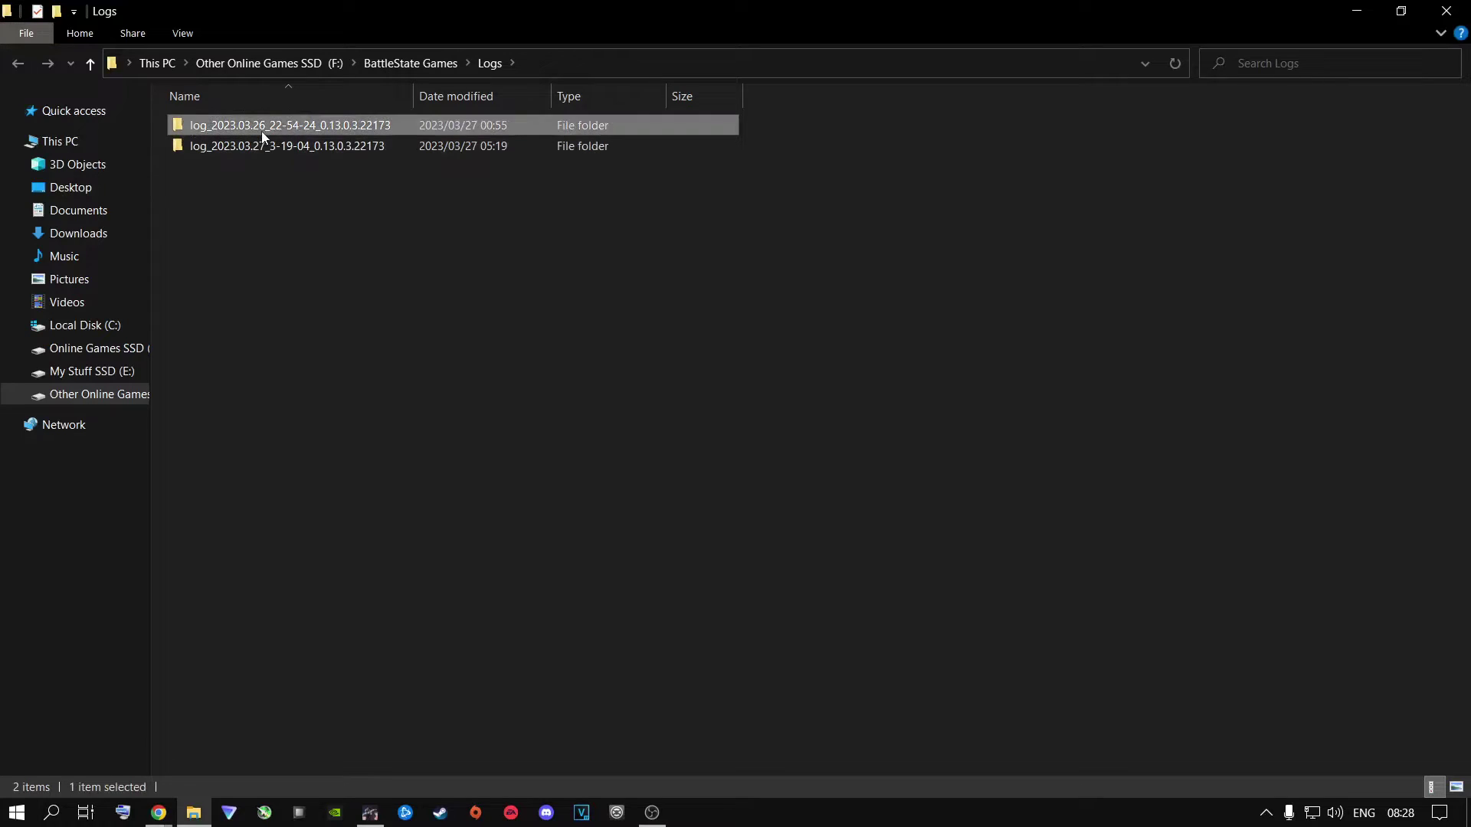
key("ctrl+a")
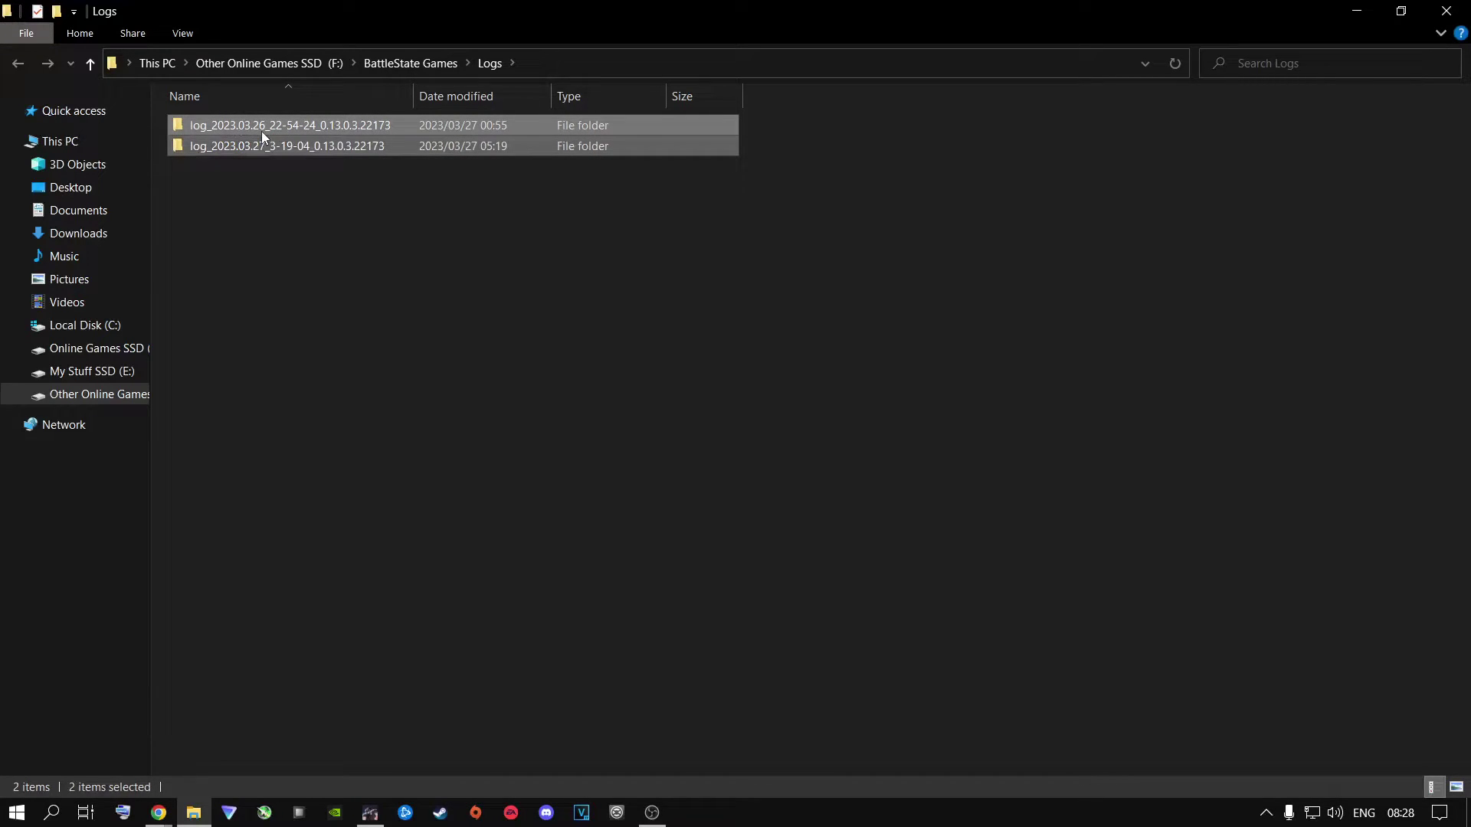
key("Delete")
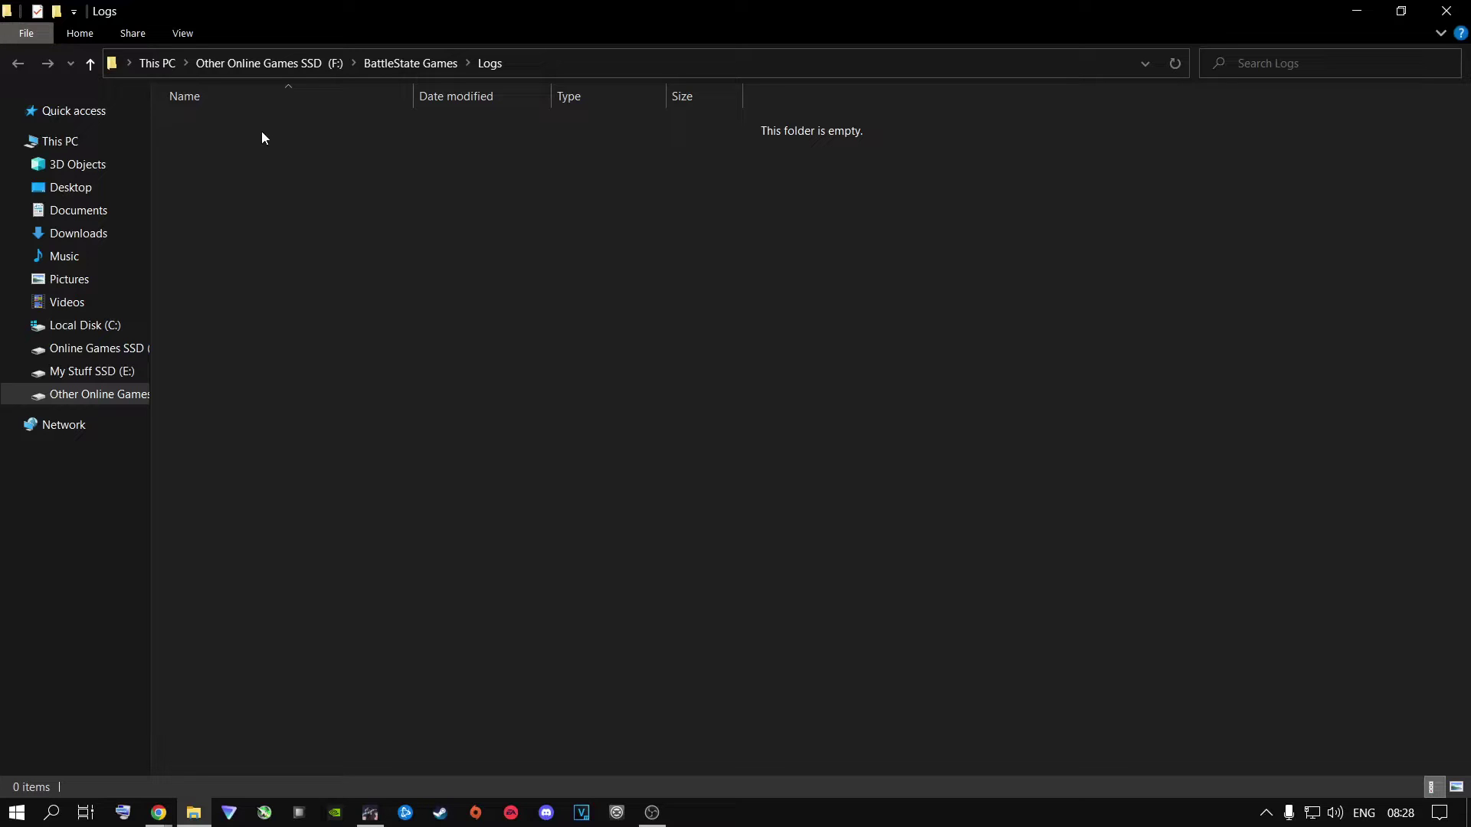
left_click(1444, 12)
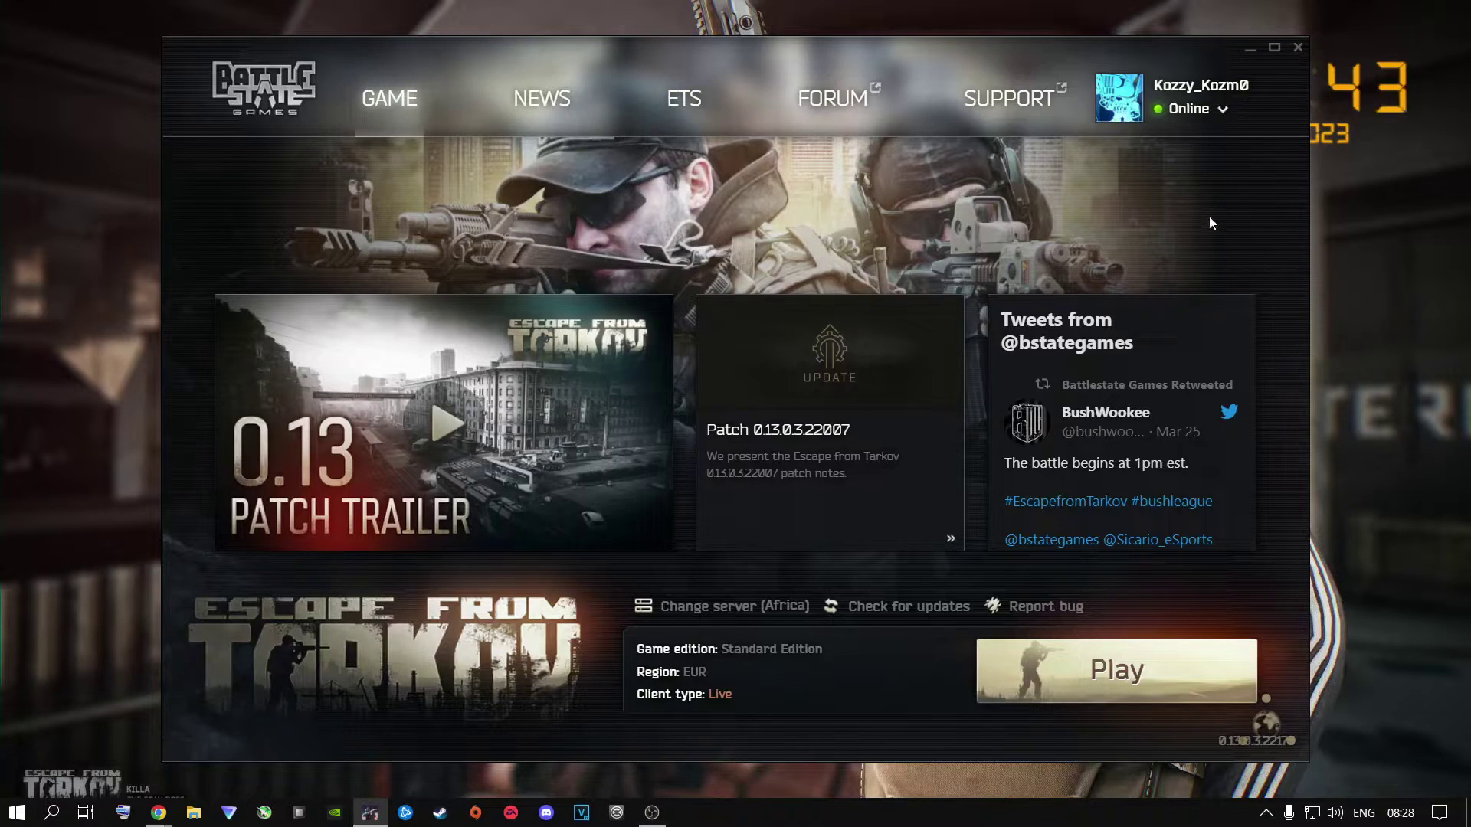
left_click(1222, 117)
left_click(1296, 49)
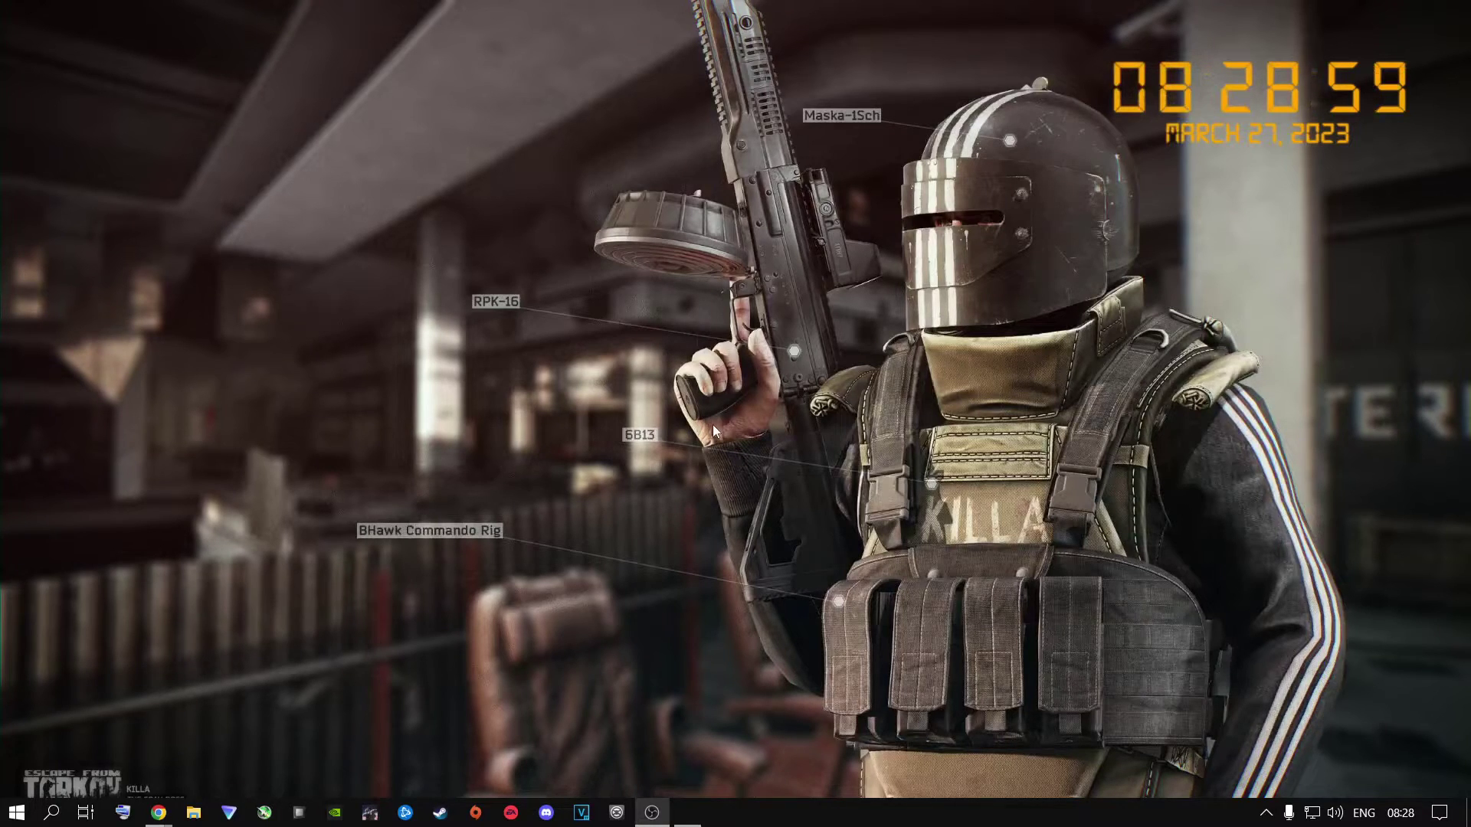
Open the Windows Temp folder by running the command temp
key("super+r")
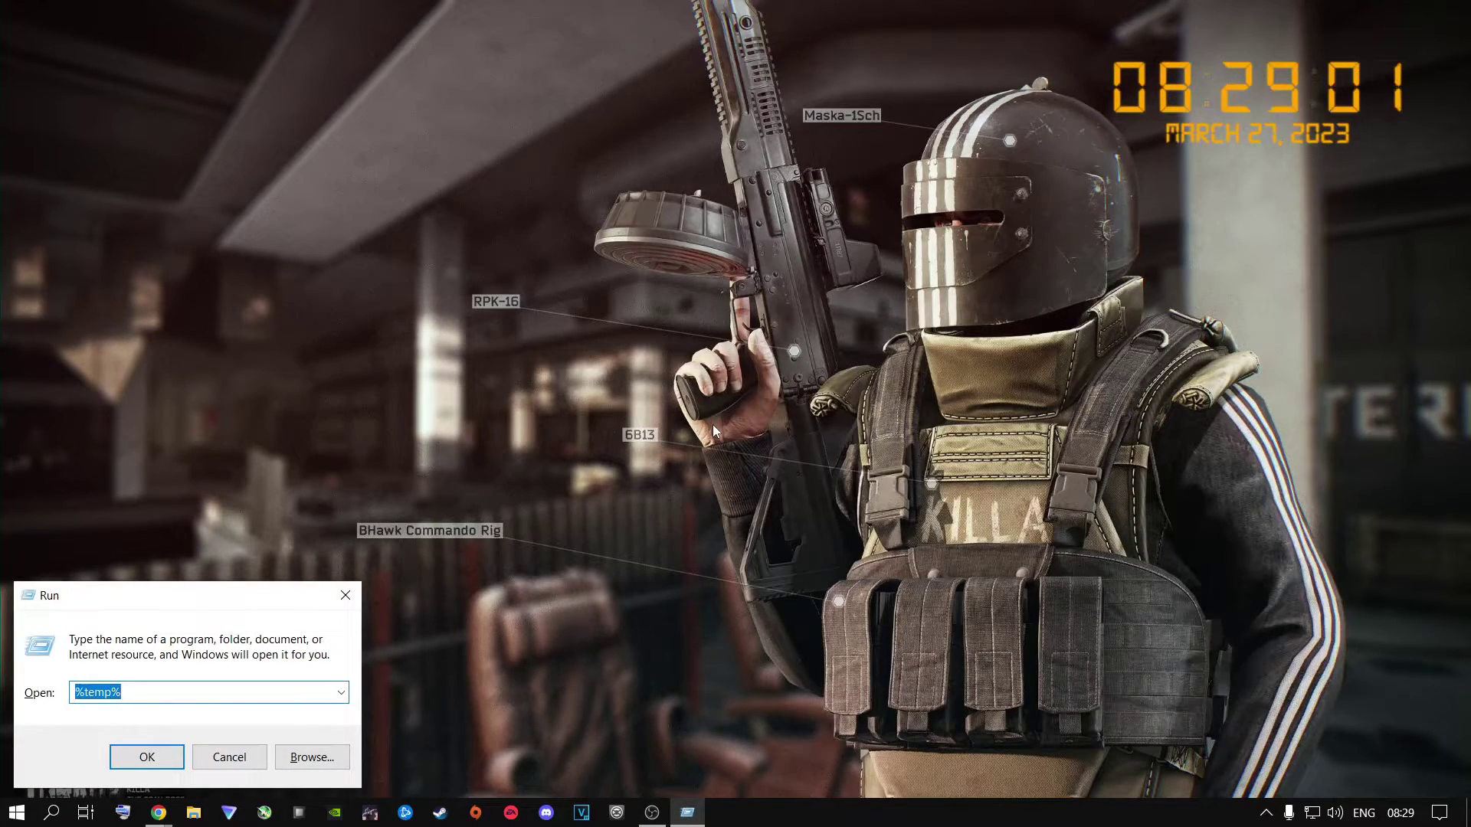
key("BackSpace")
type("temp")
key("ctrl+a")
key("Return")
Delete everything in the Windows Temp folder, continuing with administrator permission for all items, cancel for the protected folder, and close the window
left_click(215, 124)
key("ctrl+a")
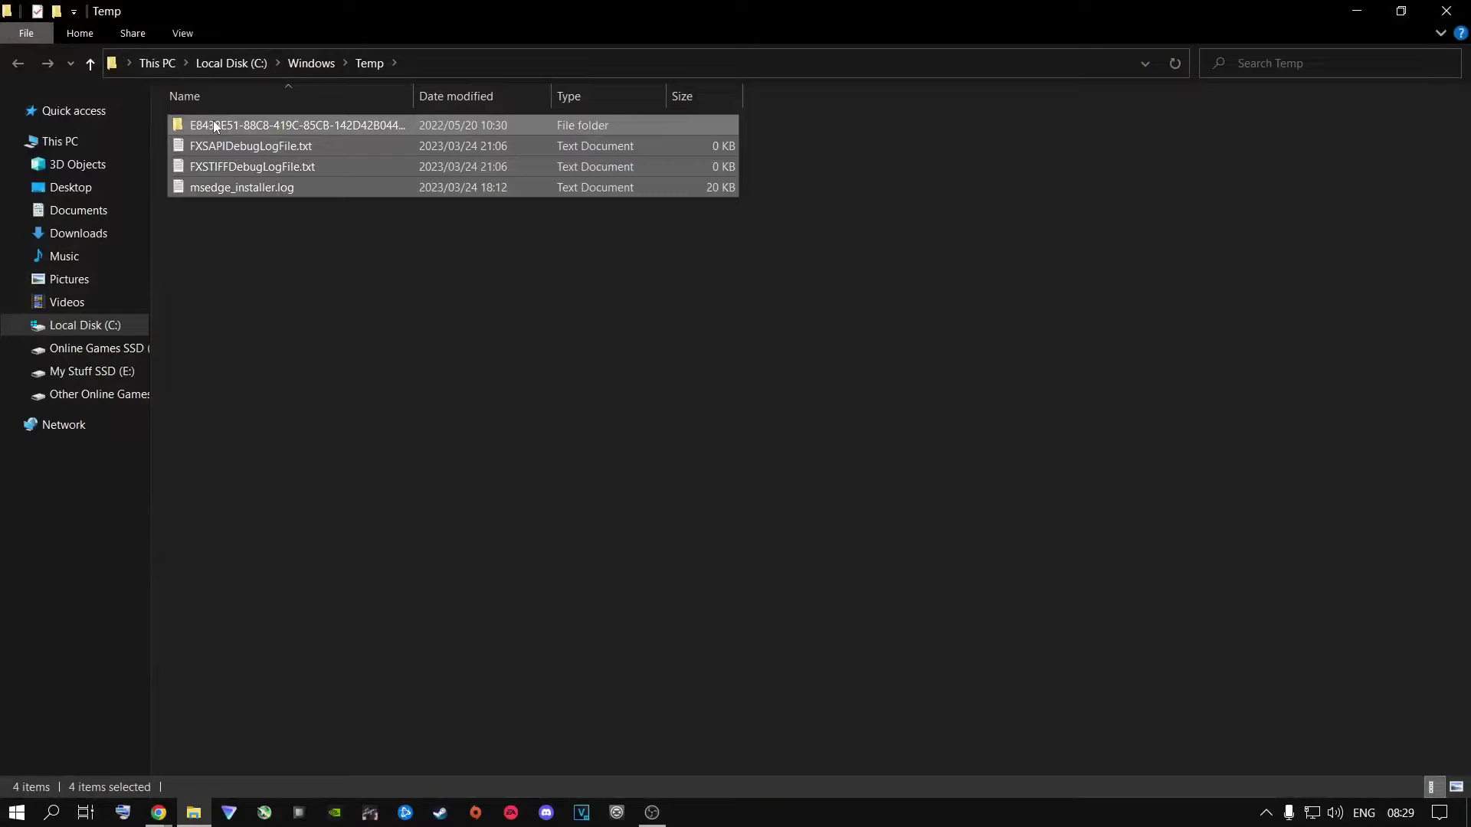
key("Delete")
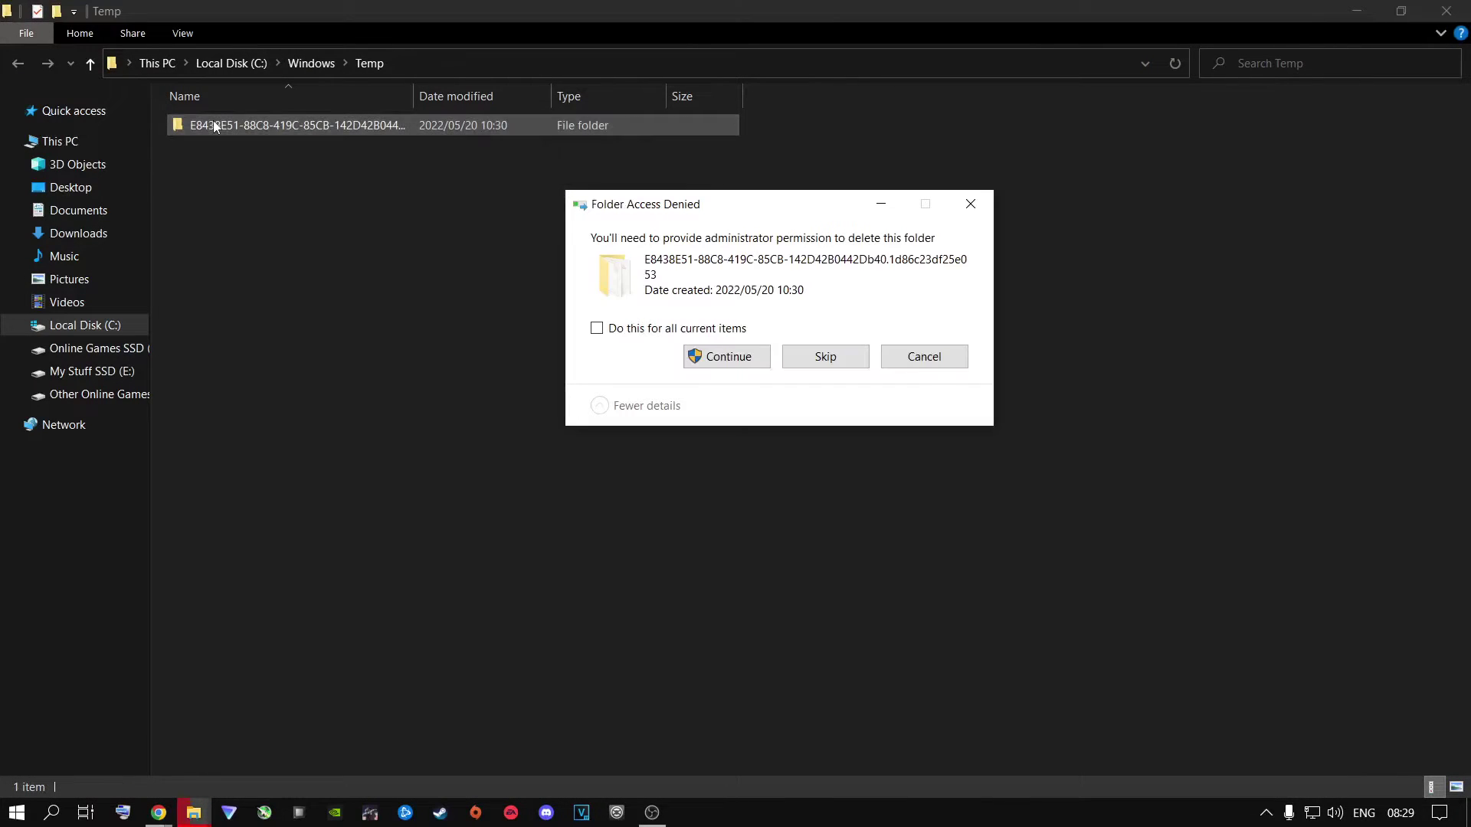
left_click(613, 333)
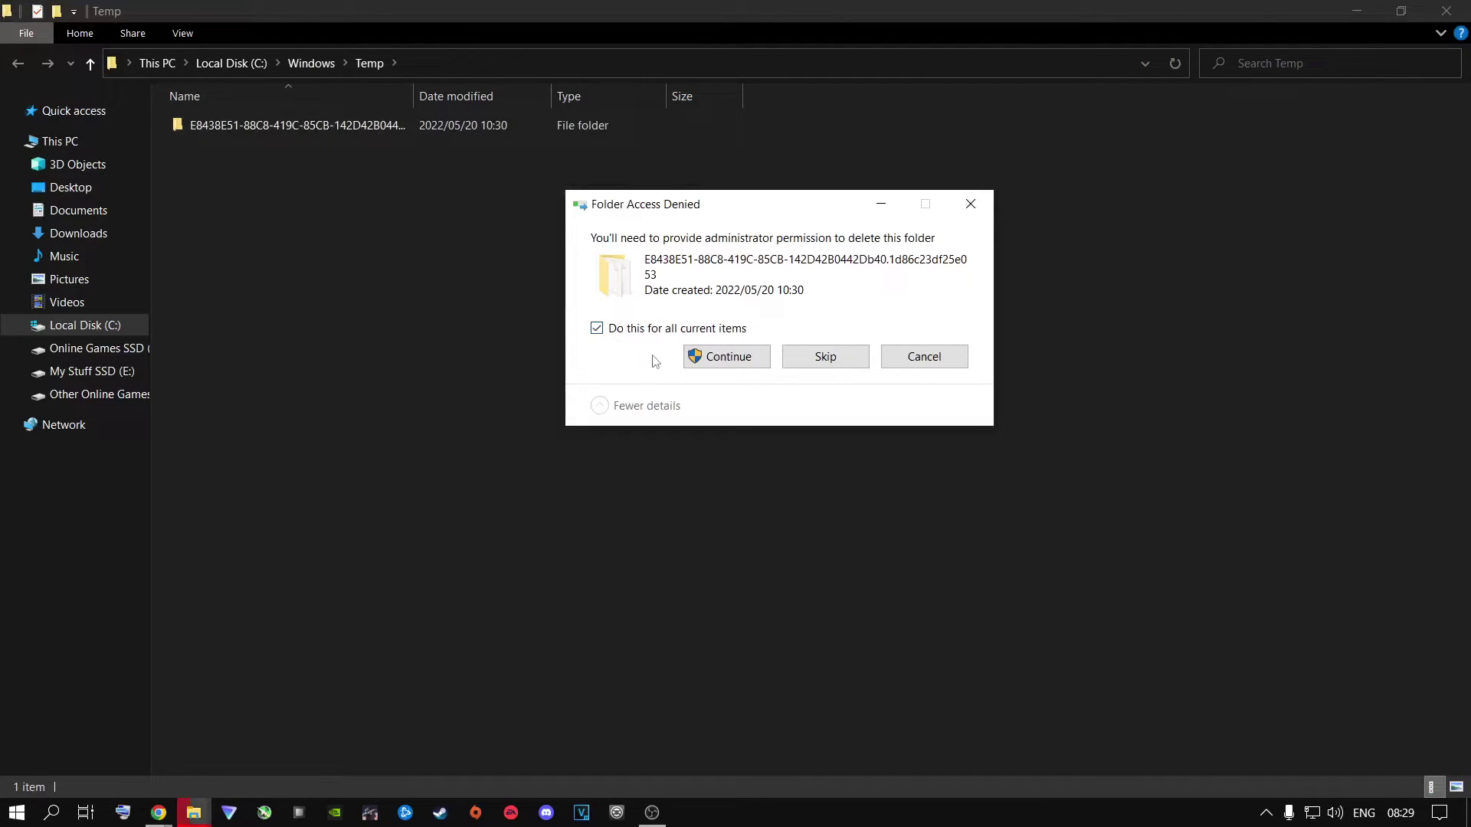
left_click(724, 358)
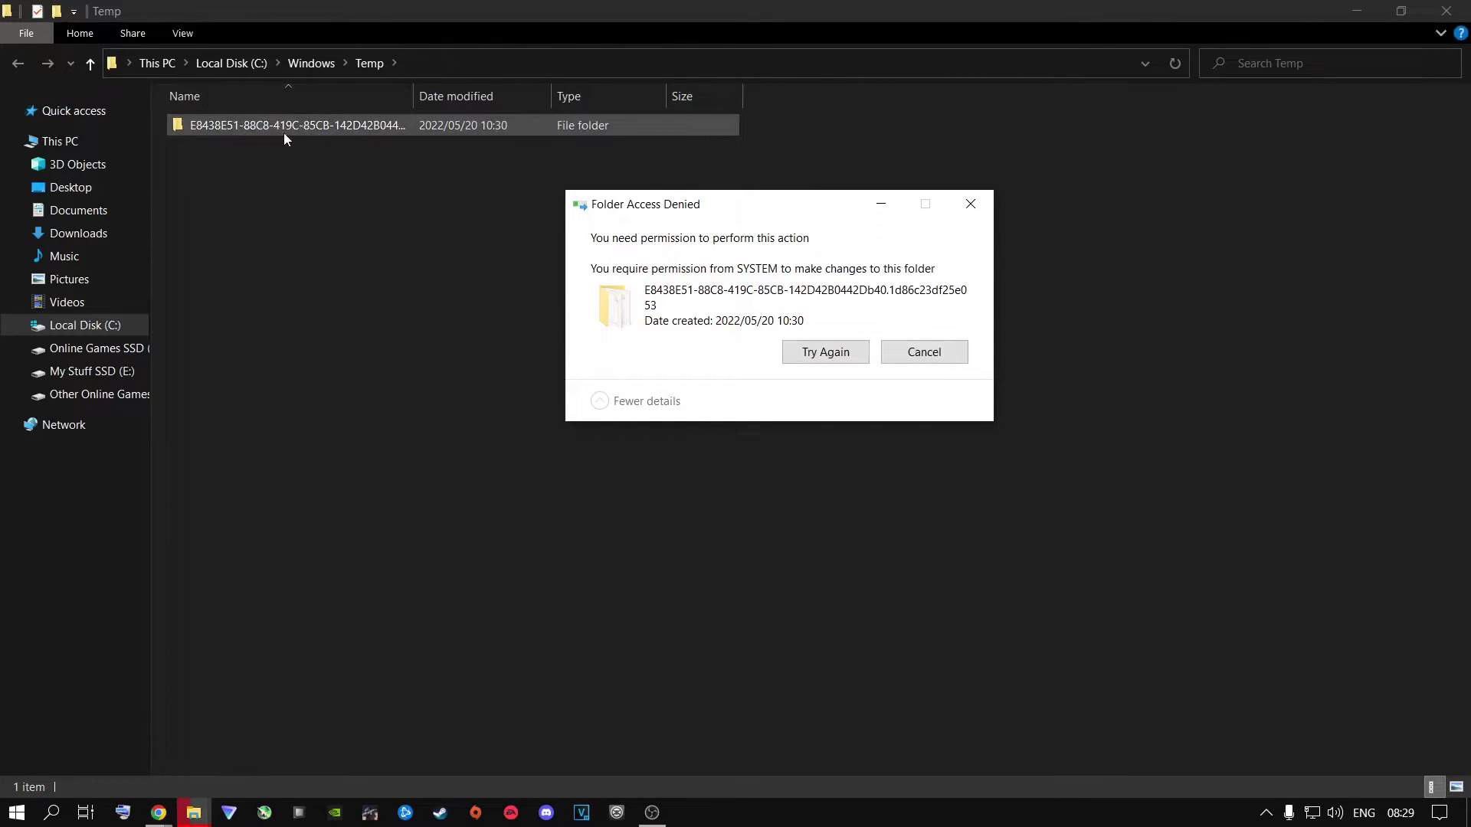
left_click(925, 354)
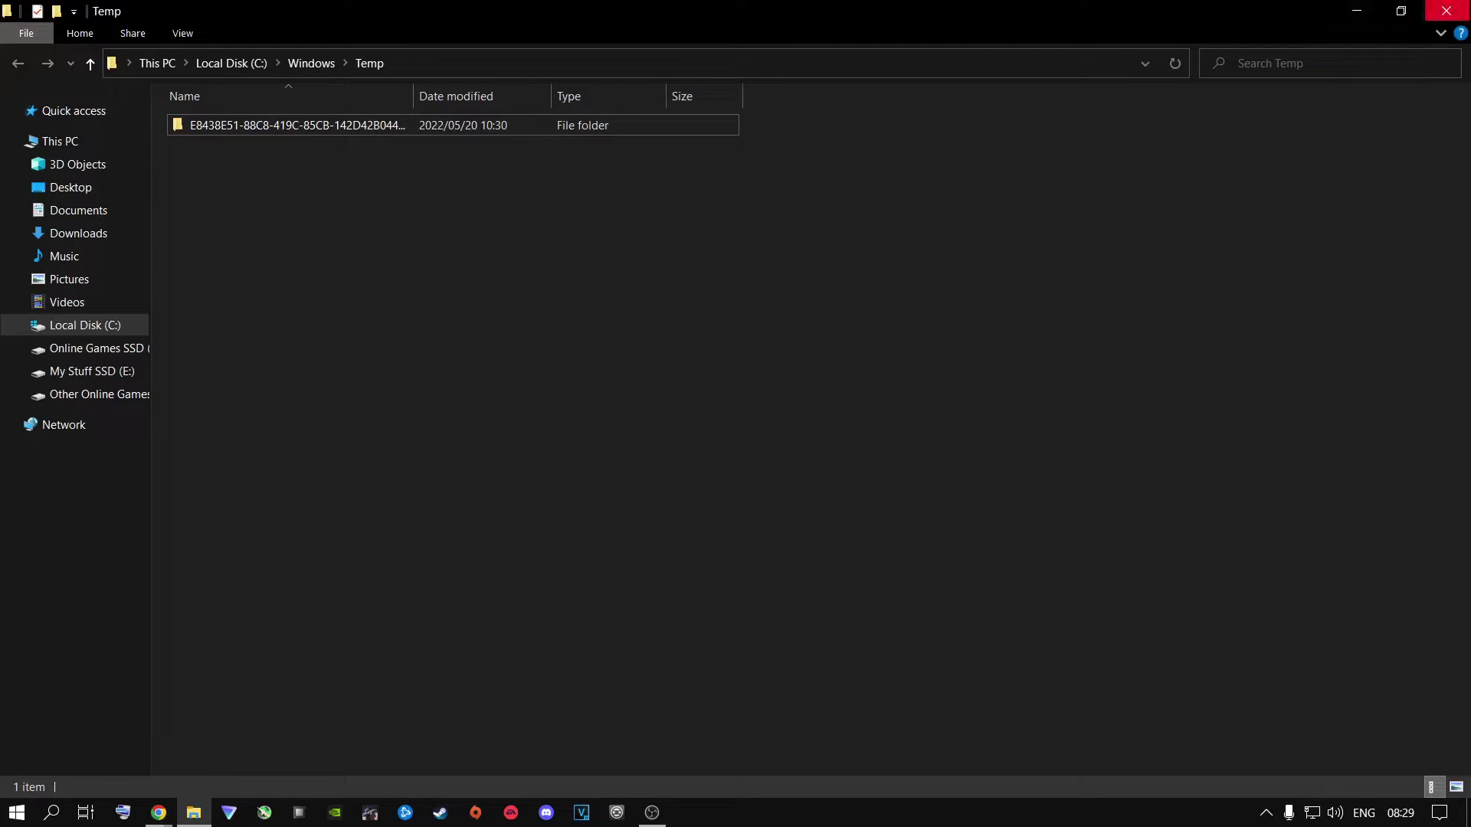
left_click(1447, 11)
Open the user's local Temp folder by running the command %temp%
key("super+r")
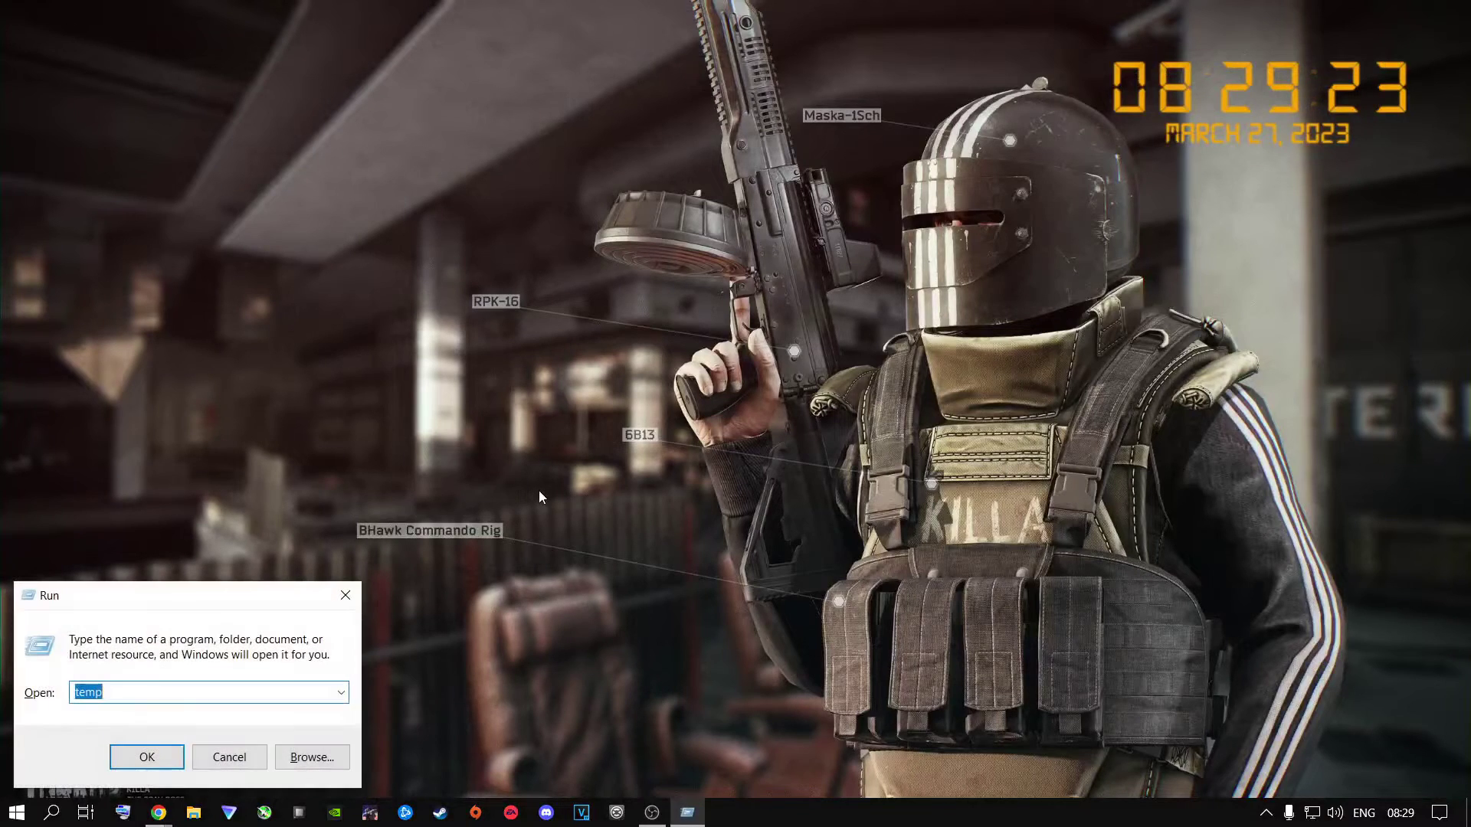
type("temp%")
key("Home")
type("%")
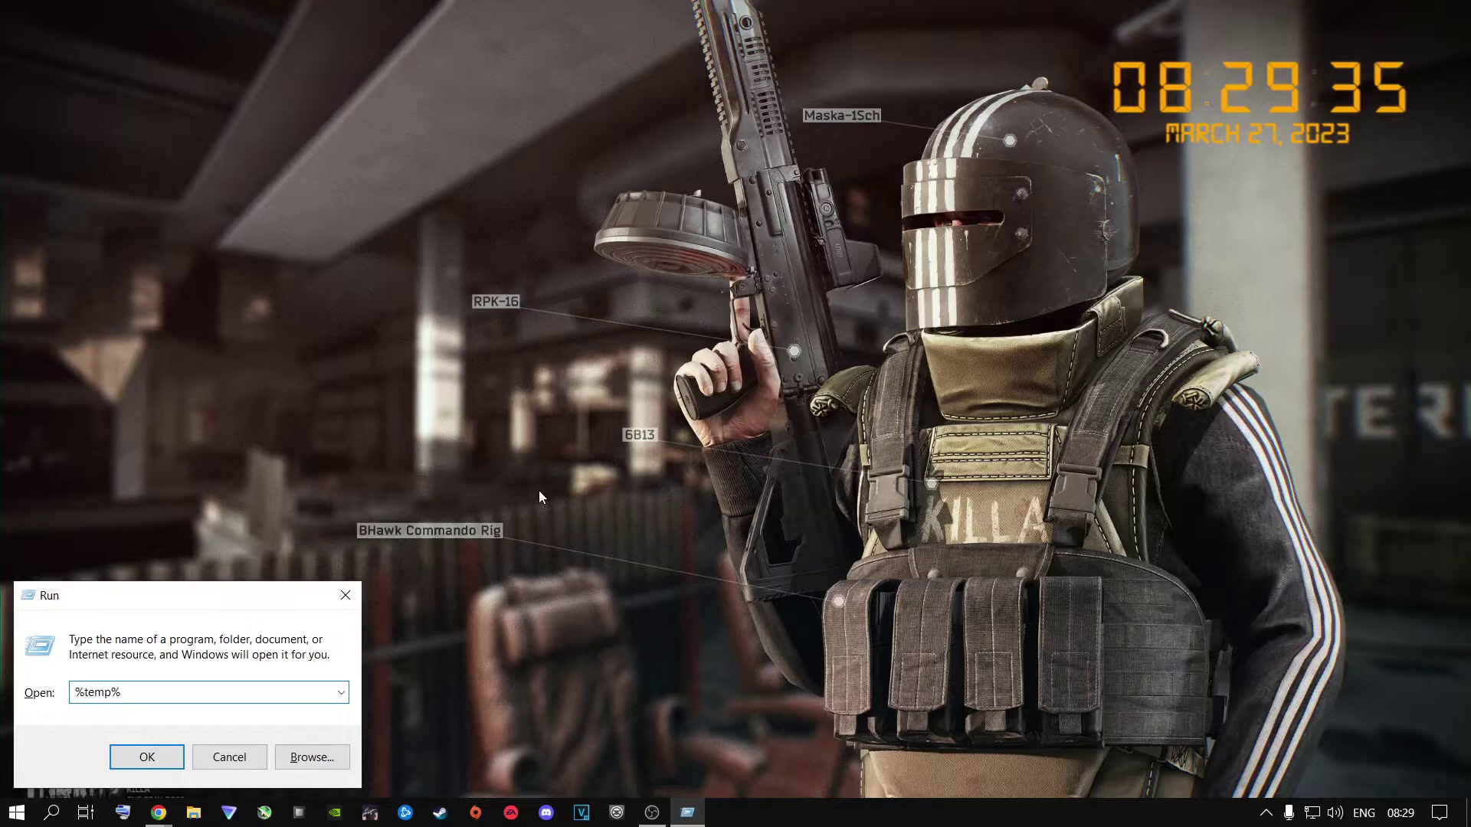
key("Return")
Delete everything in the user's local Temp folder, skipping all files in use, and close the window
left_click(220, 125)
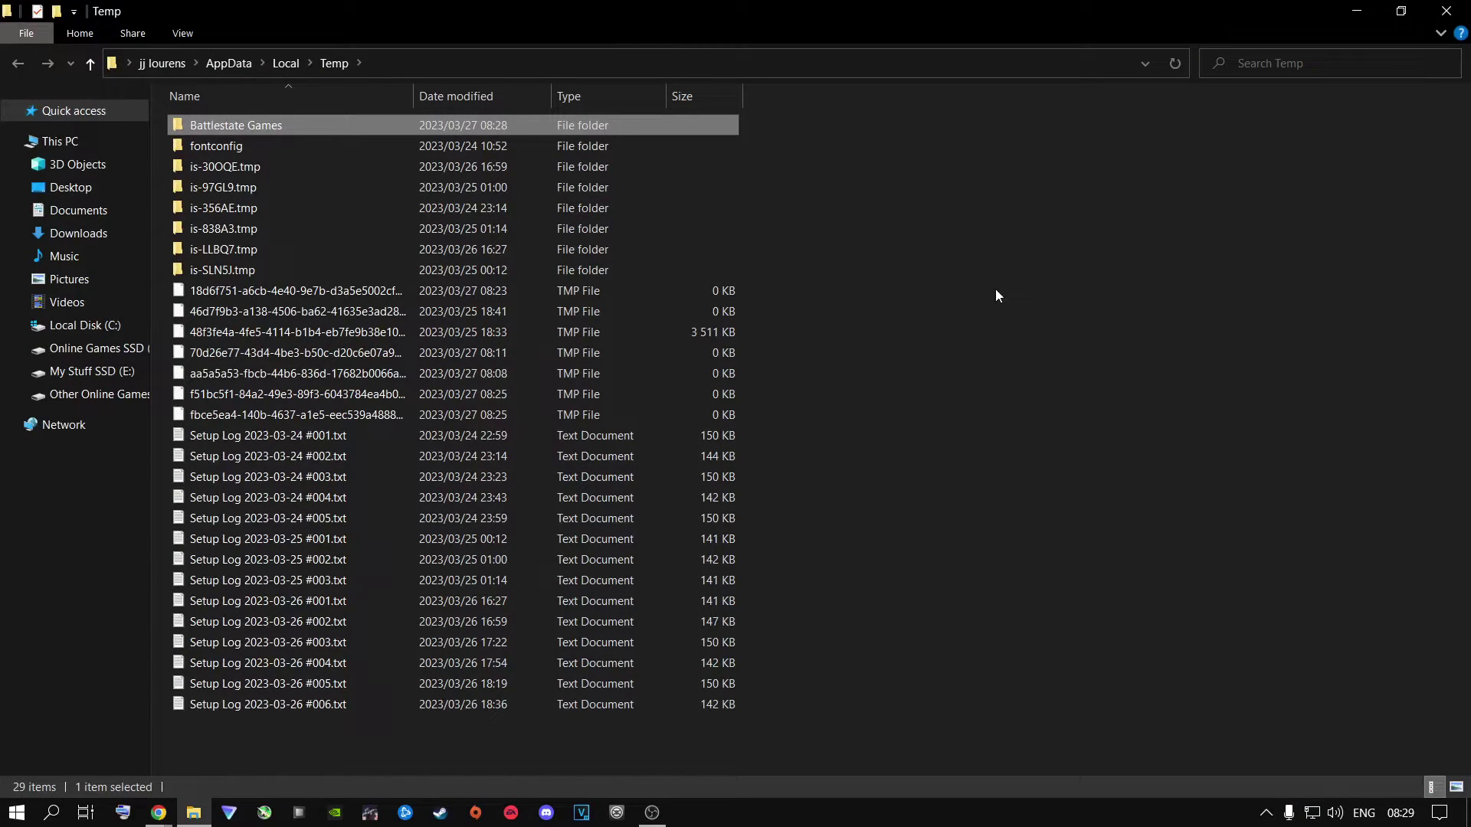
key("ctrl+a")
key("Delete")
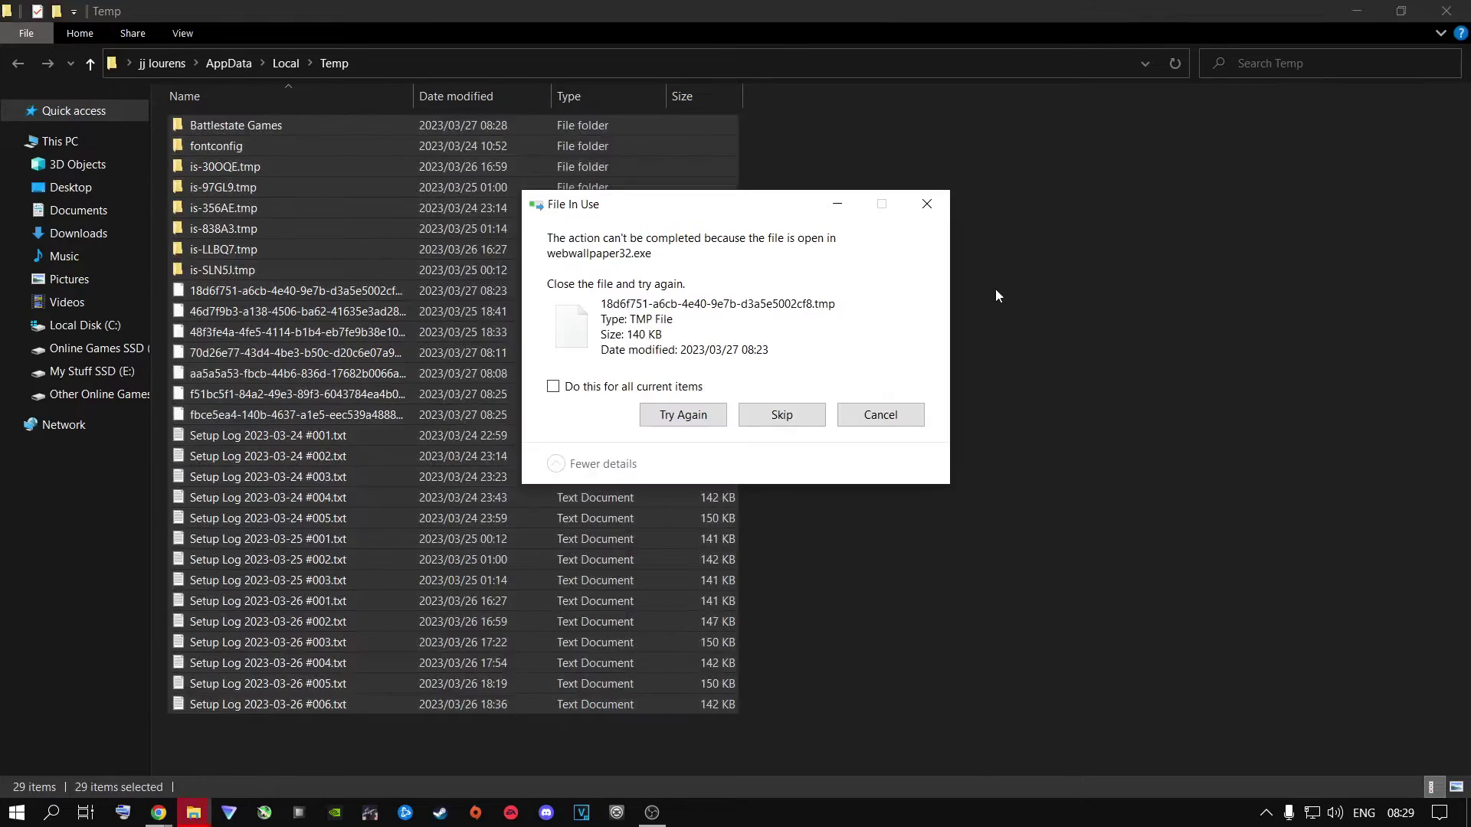
left_click(583, 388)
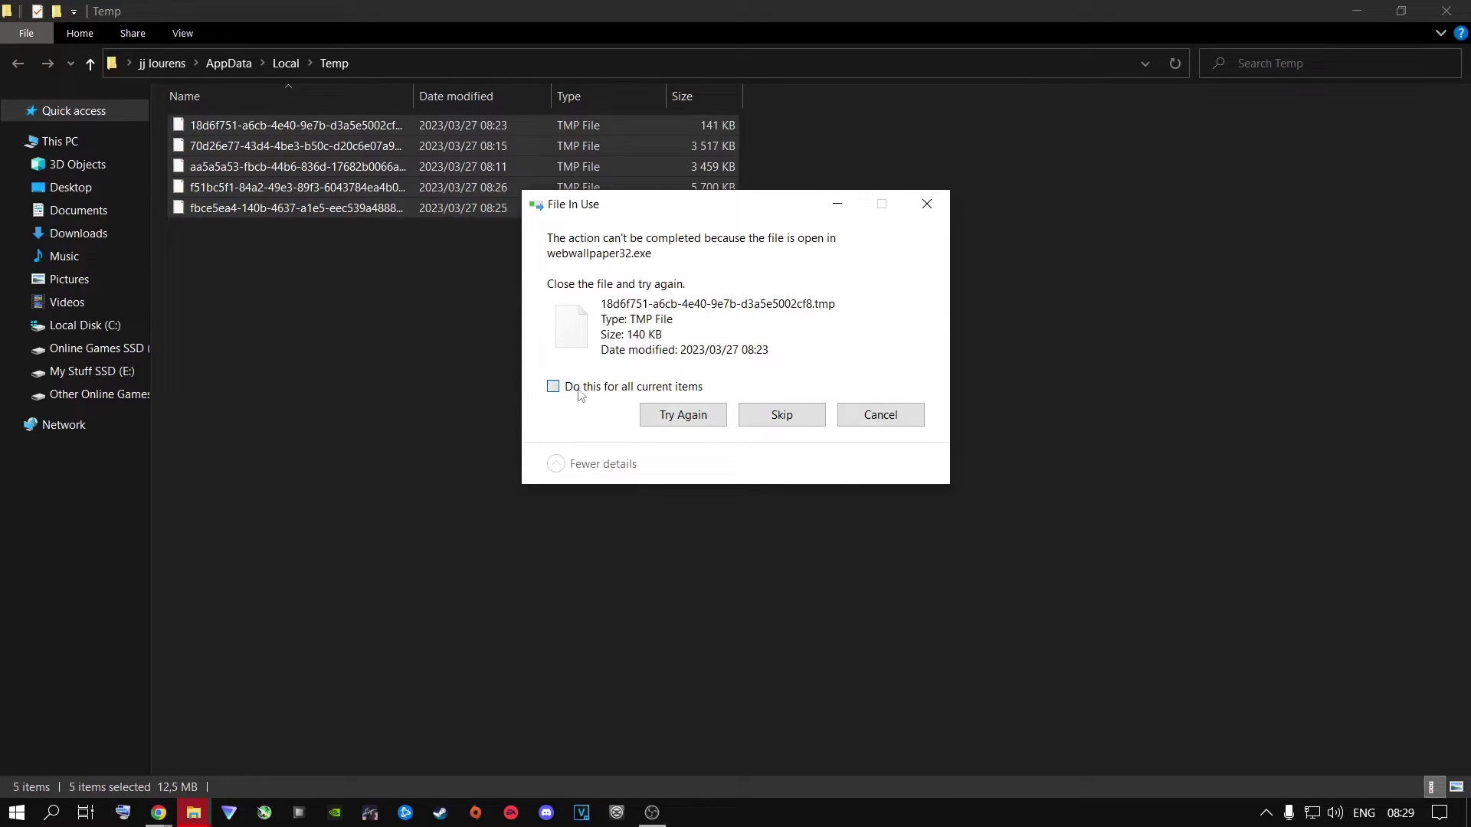
left_click(783, 420)
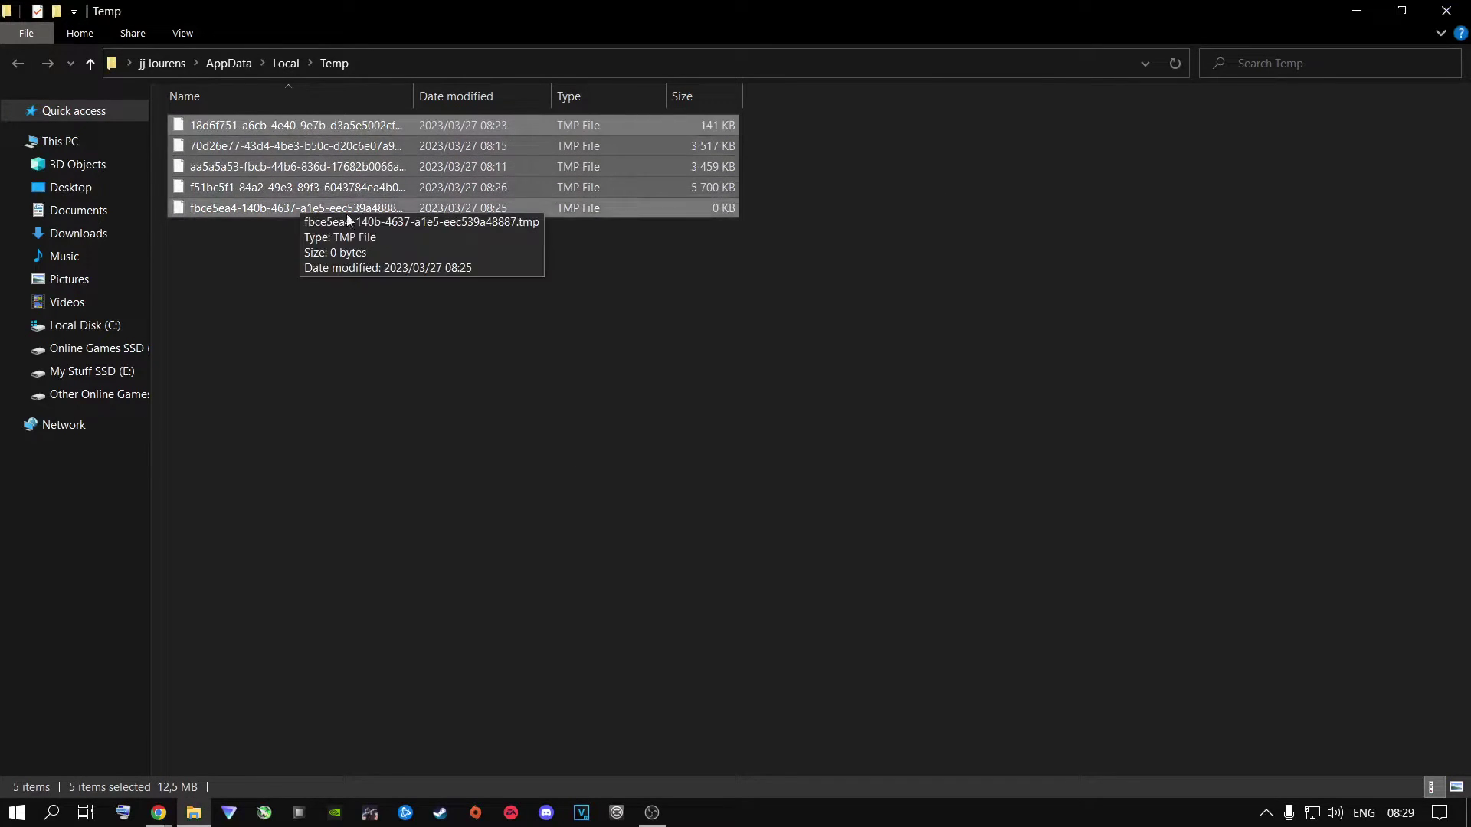
left_click(1446, 10)
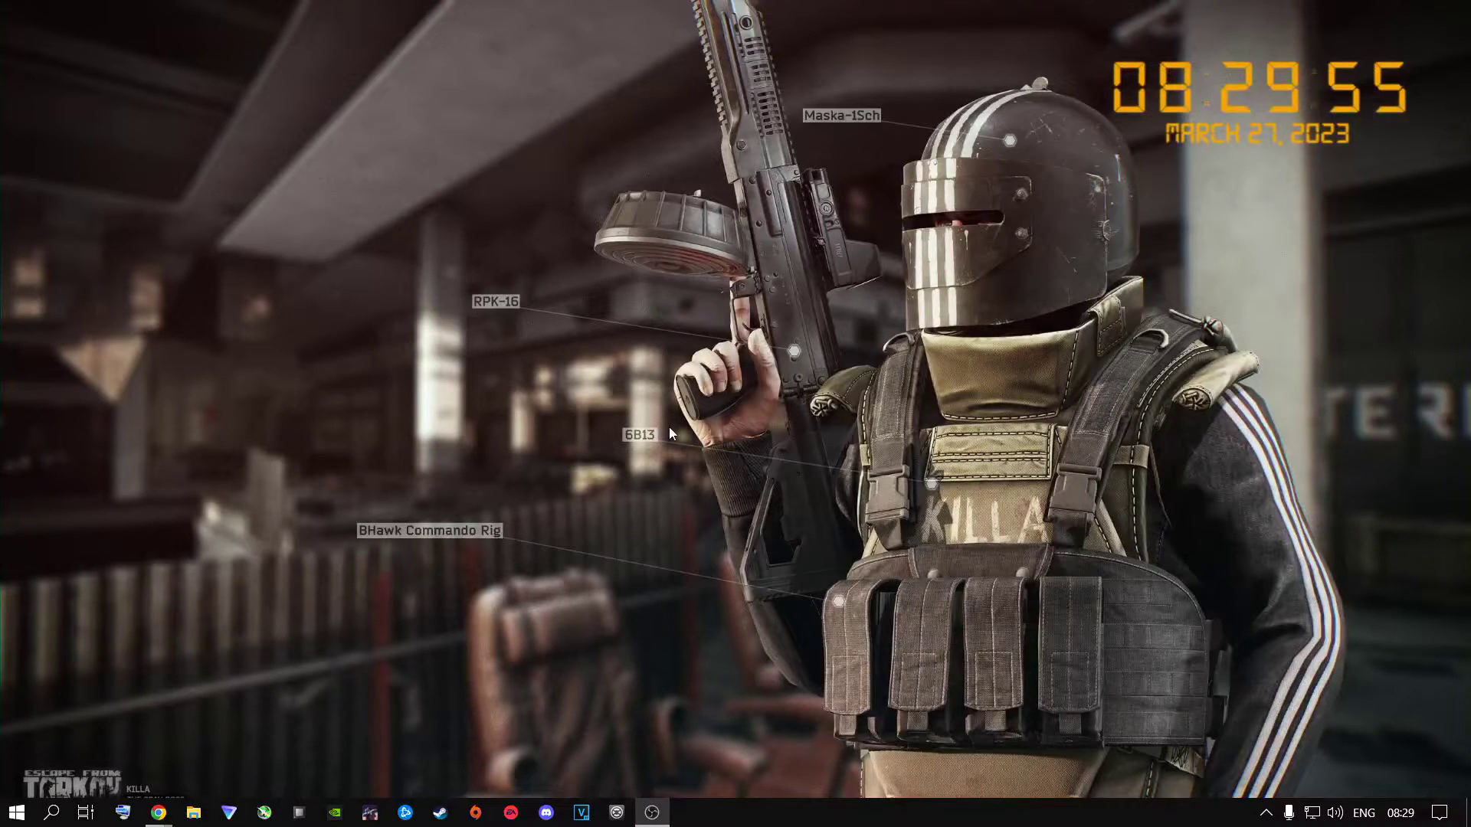
Open the Windows Prefetch folder by running the command prefetch and grant permanent access to it
key("super+r")
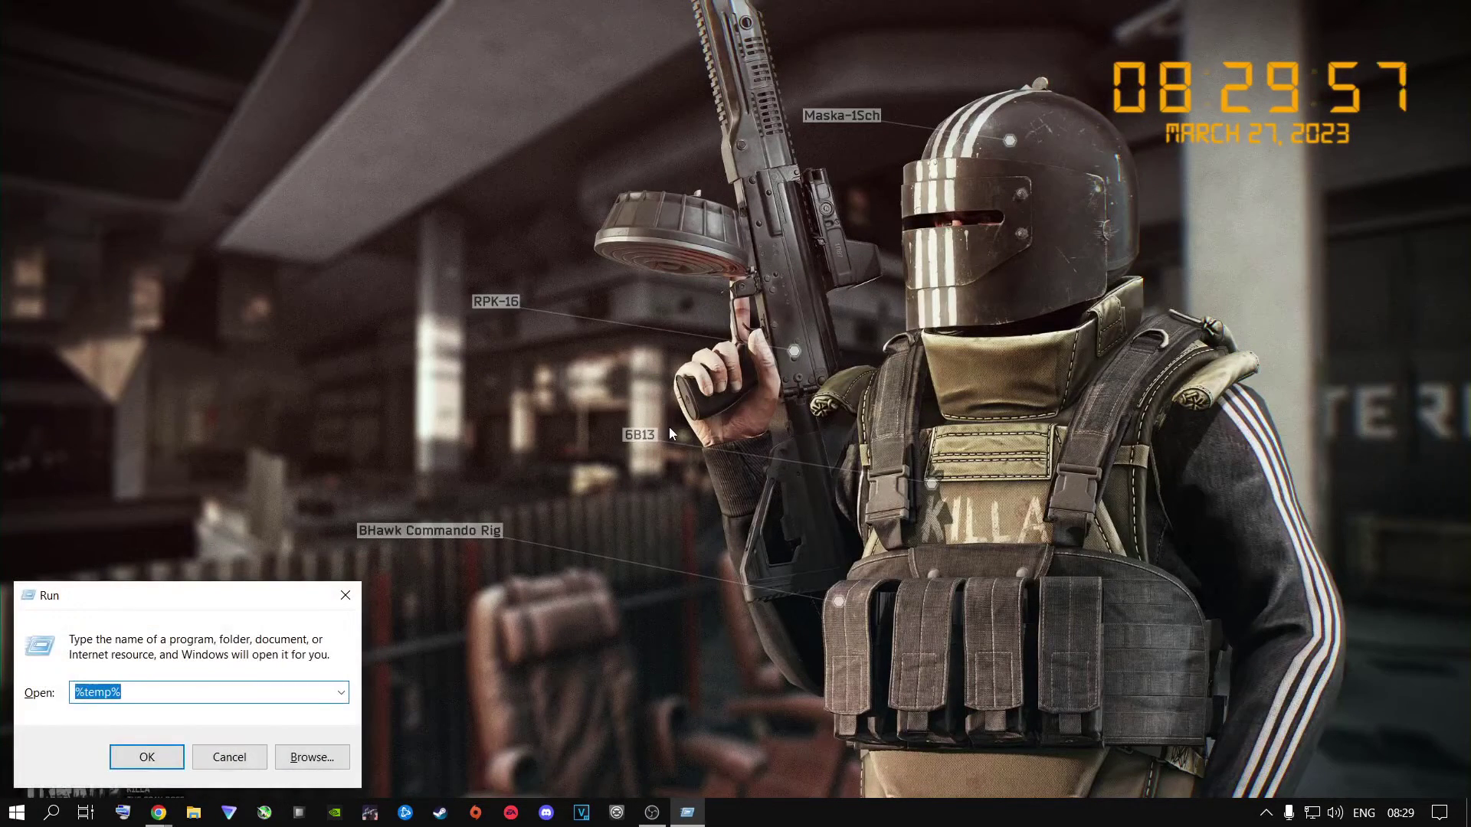
key("BackSpace")
type("prefetch")
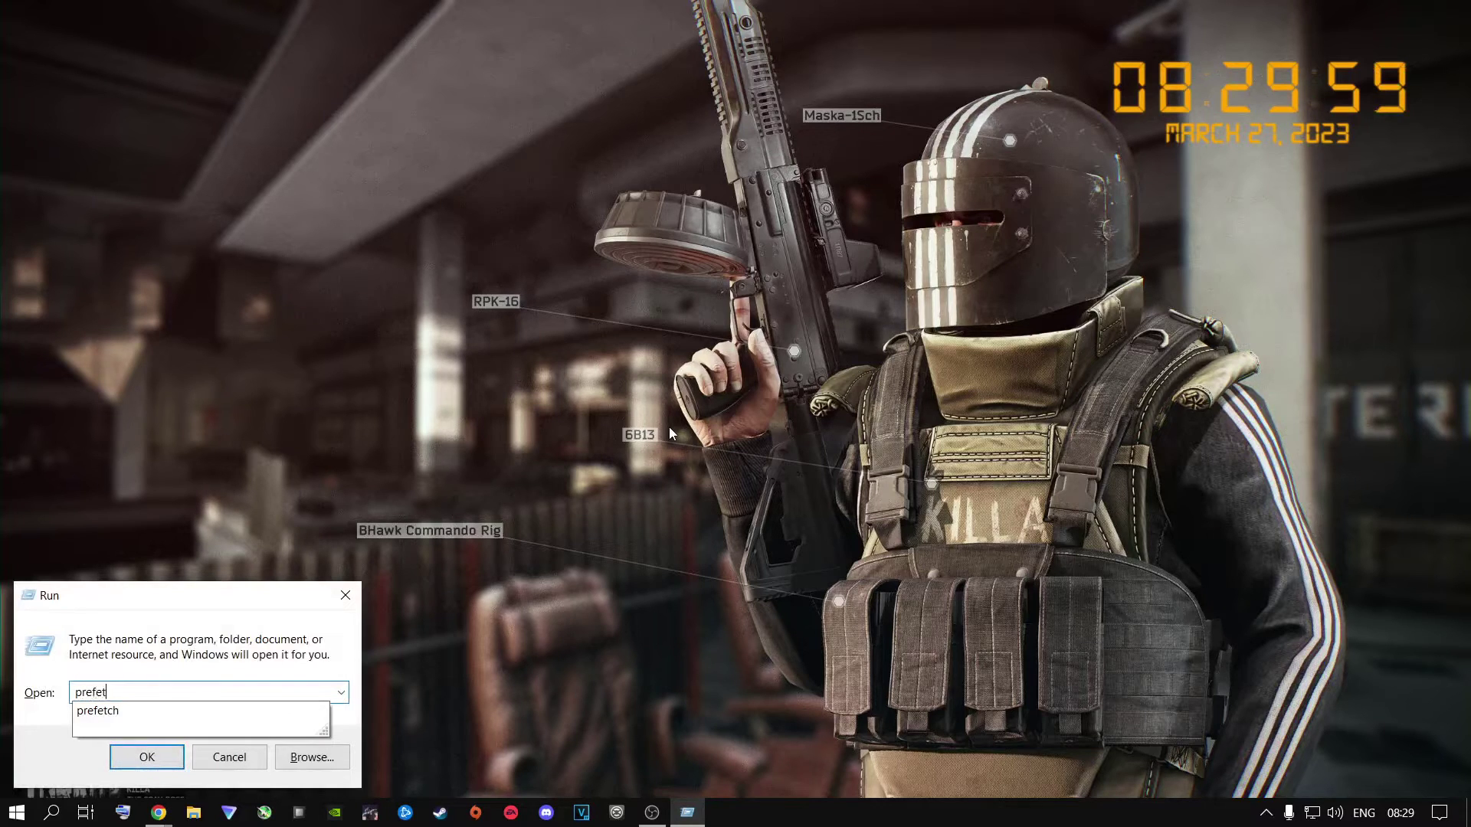
key("Return")
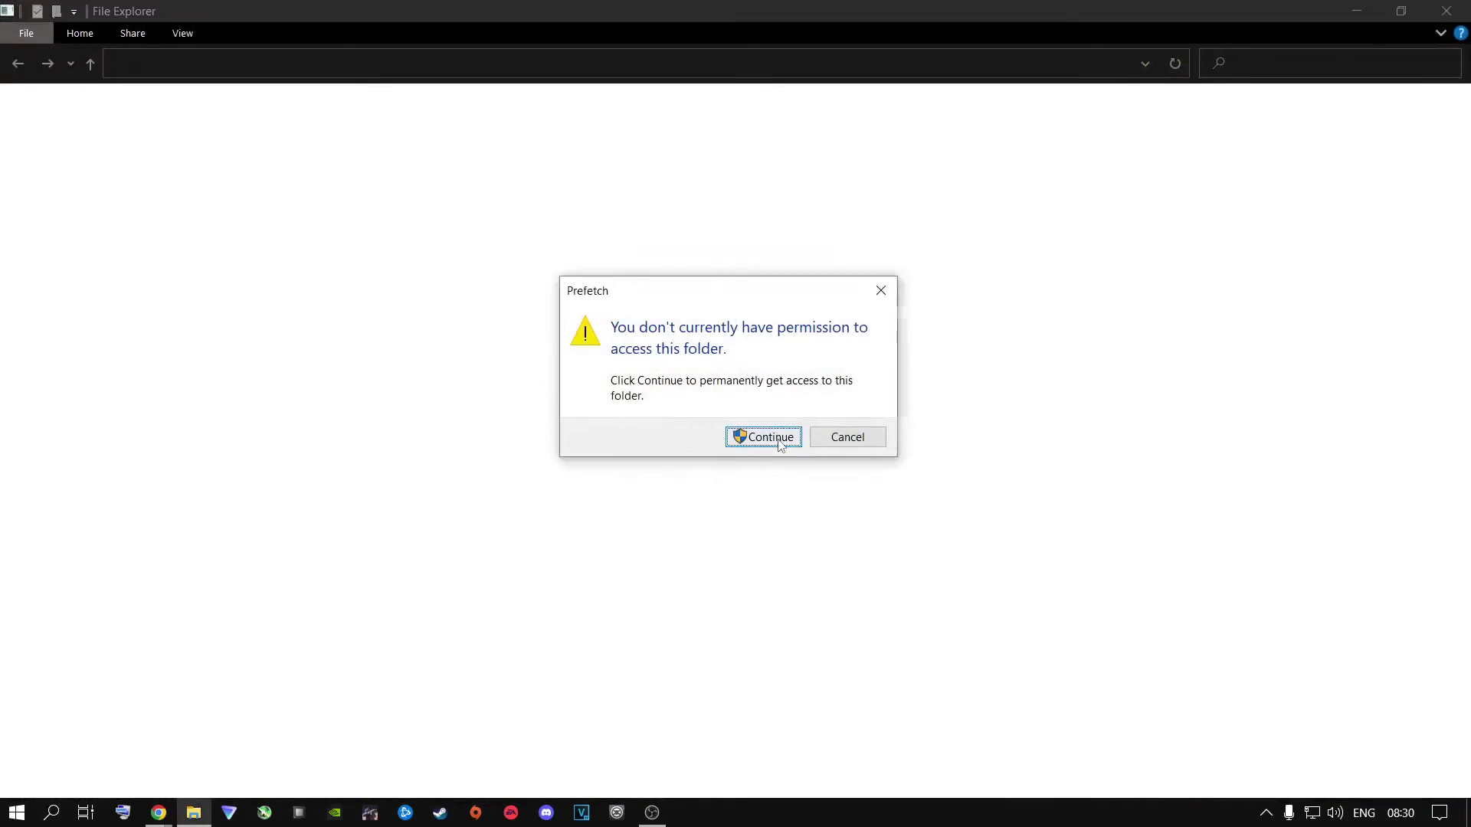
left_click(740, 433)
Delete all the files in the Prefetch folder
left_click(293, 168)
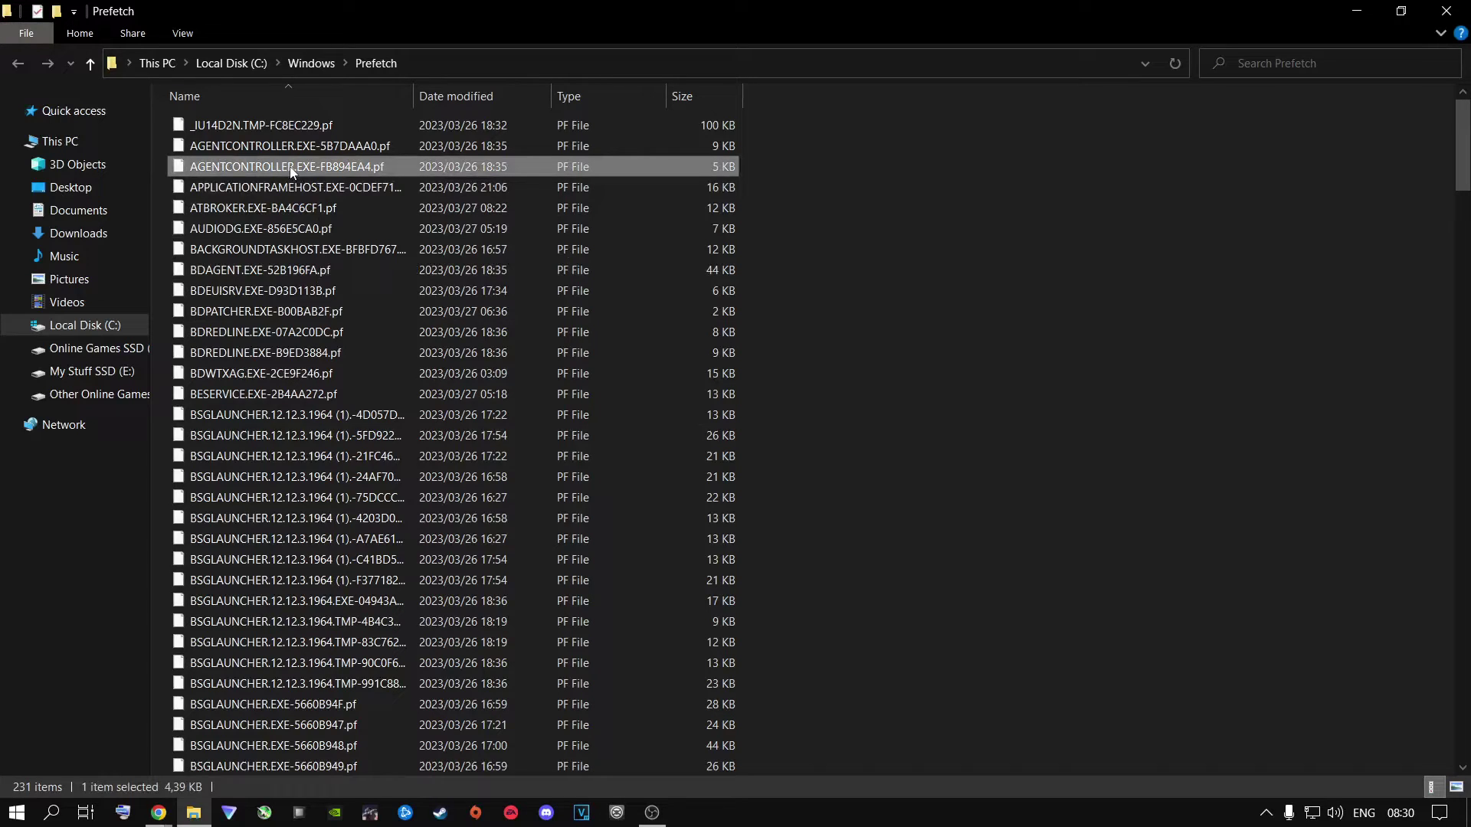
key("ctrl+a")
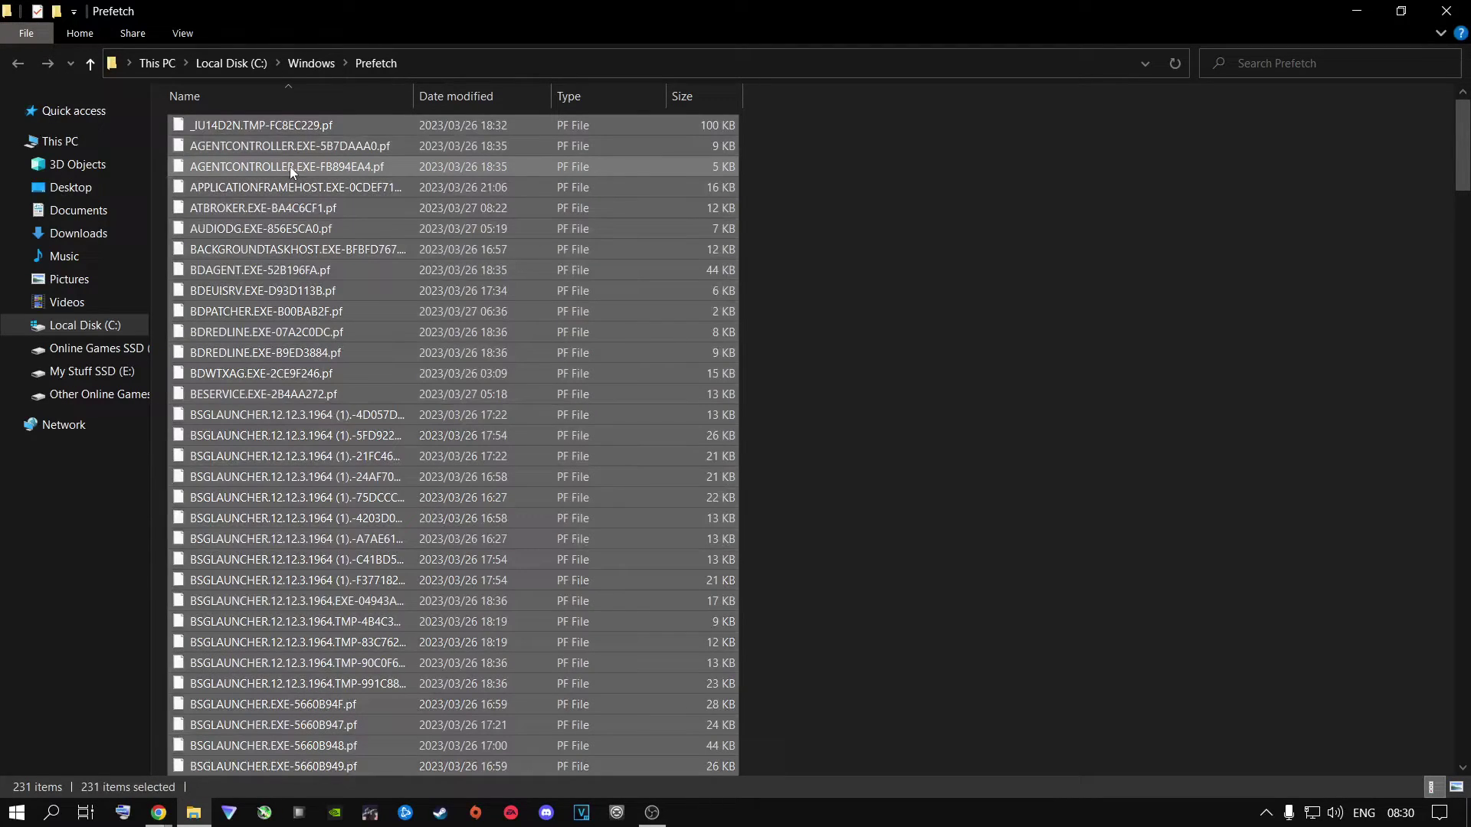
key("Delete")
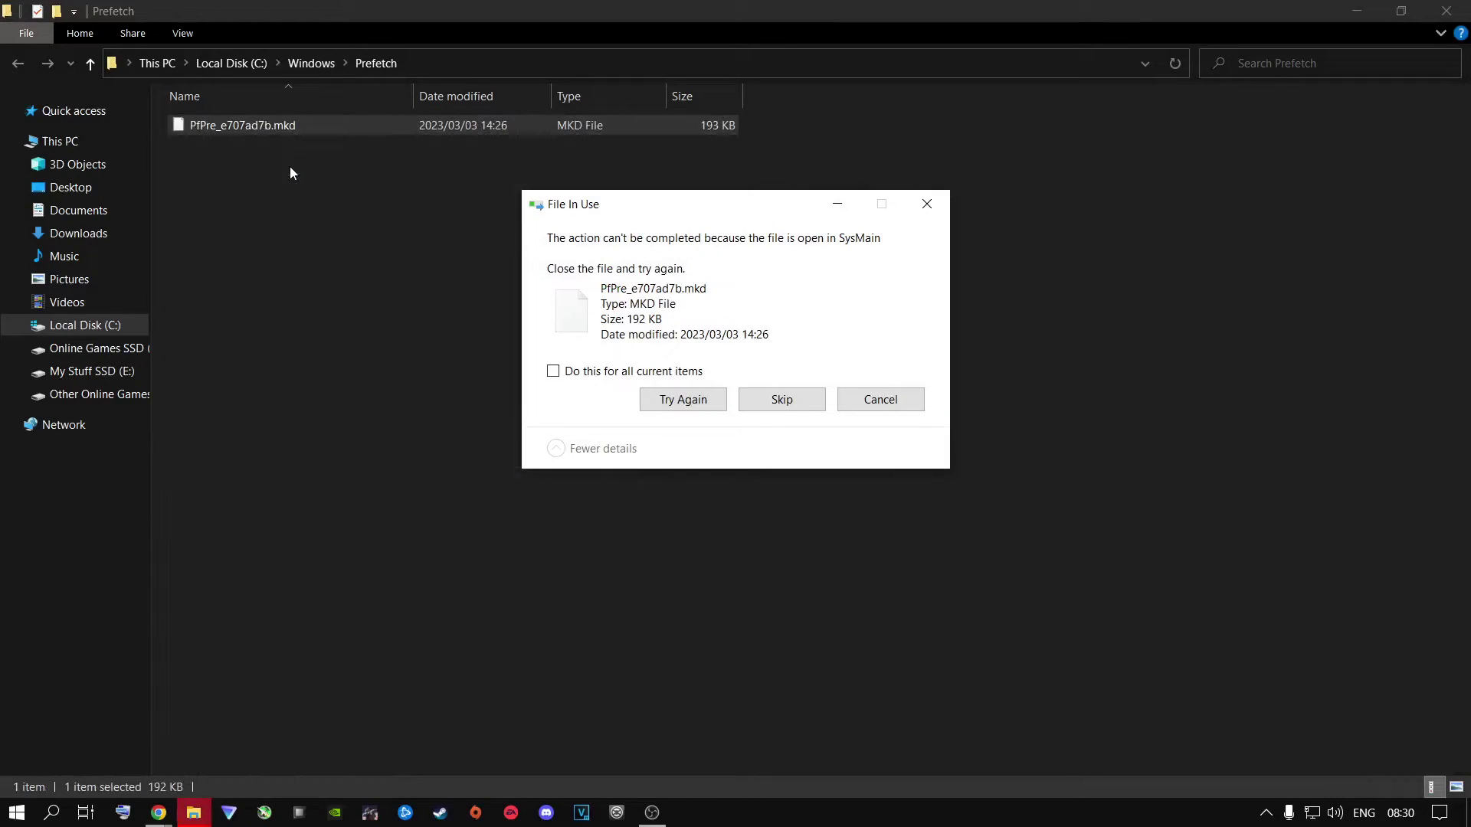
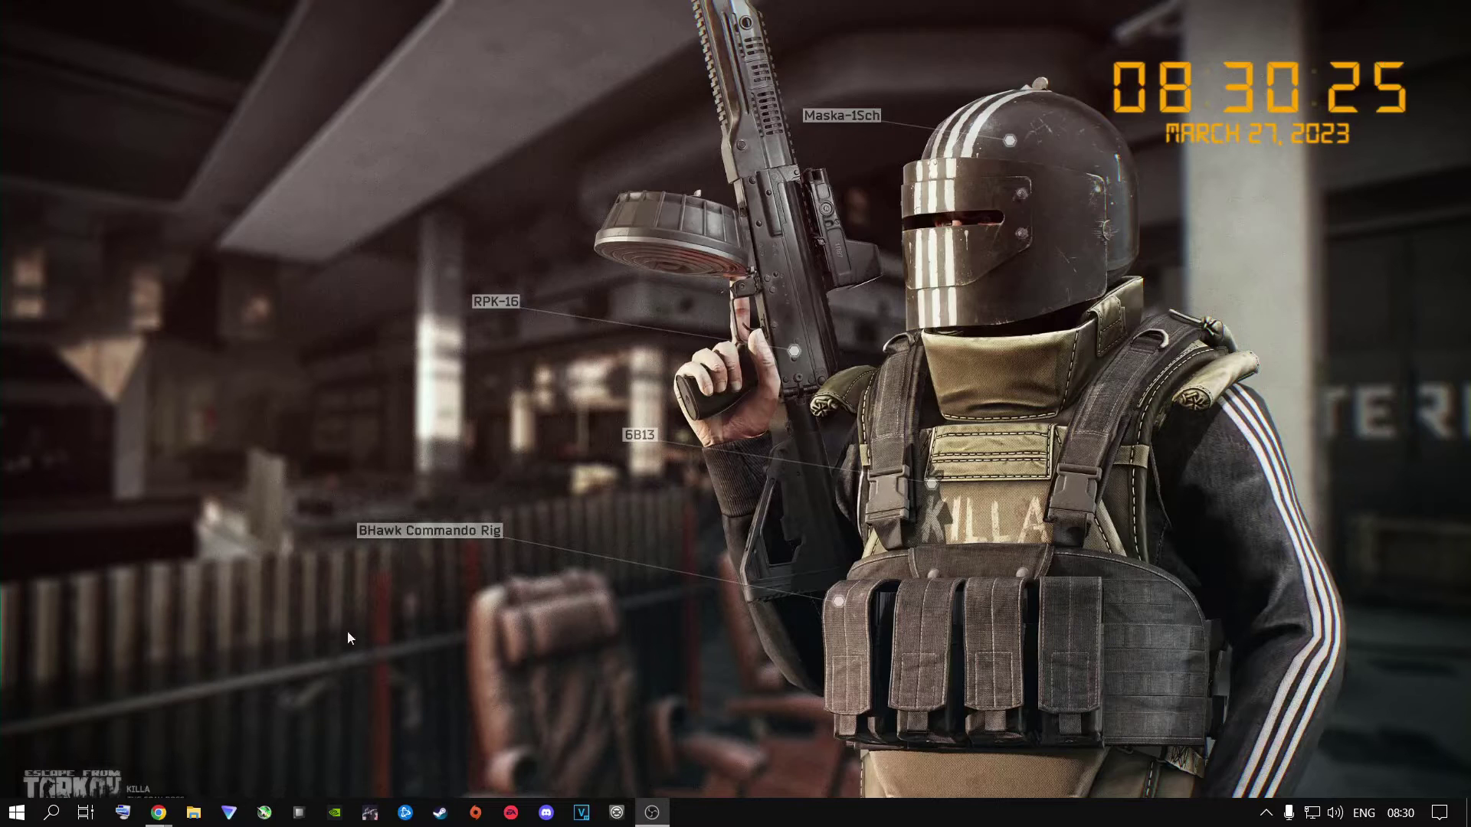
Check for Windows updates in the Update & Security settings and close the settings window
left_click(17, 812)
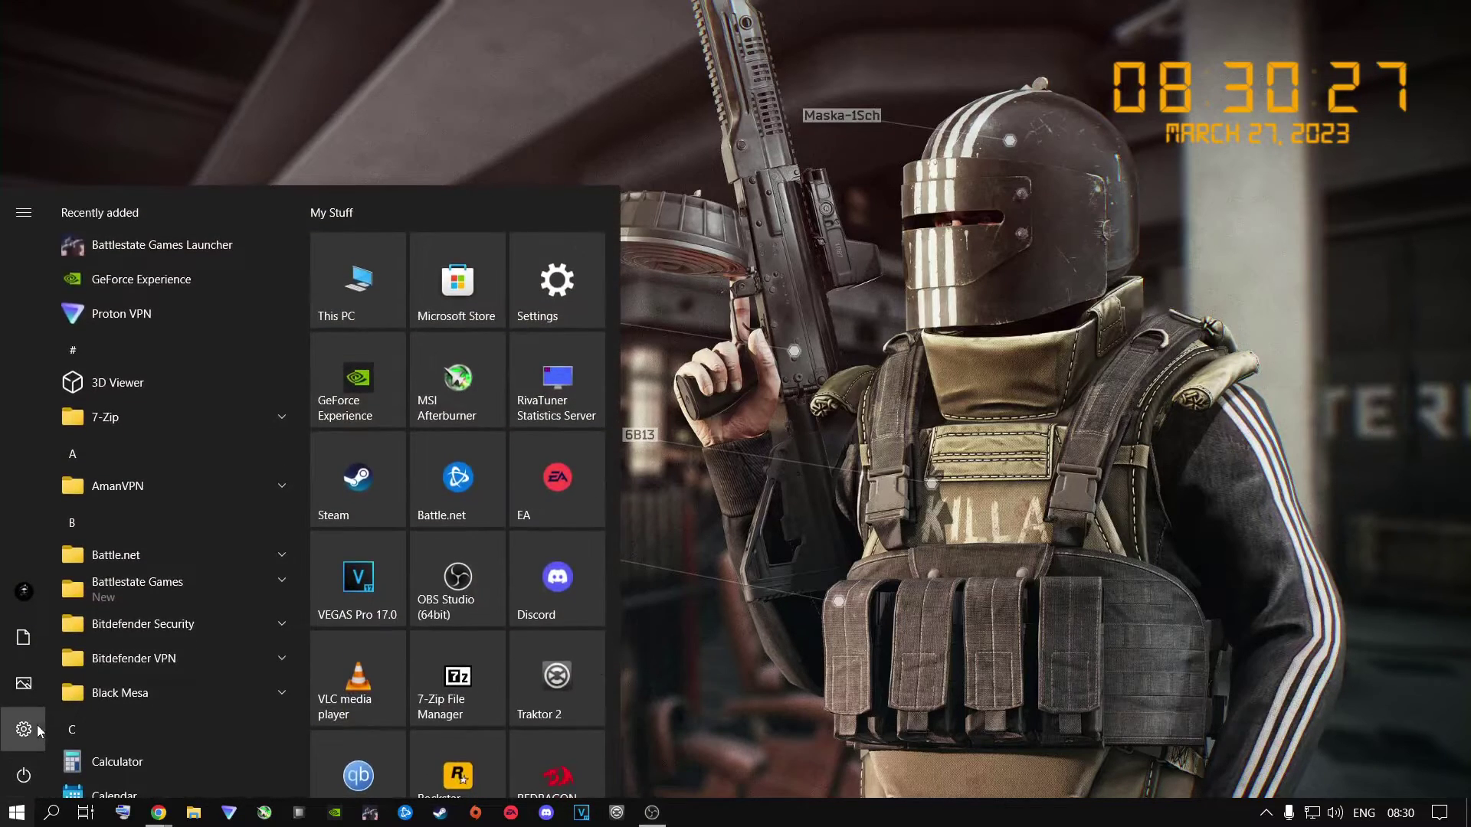
left_click(37, 724)
left_click(674, 438)
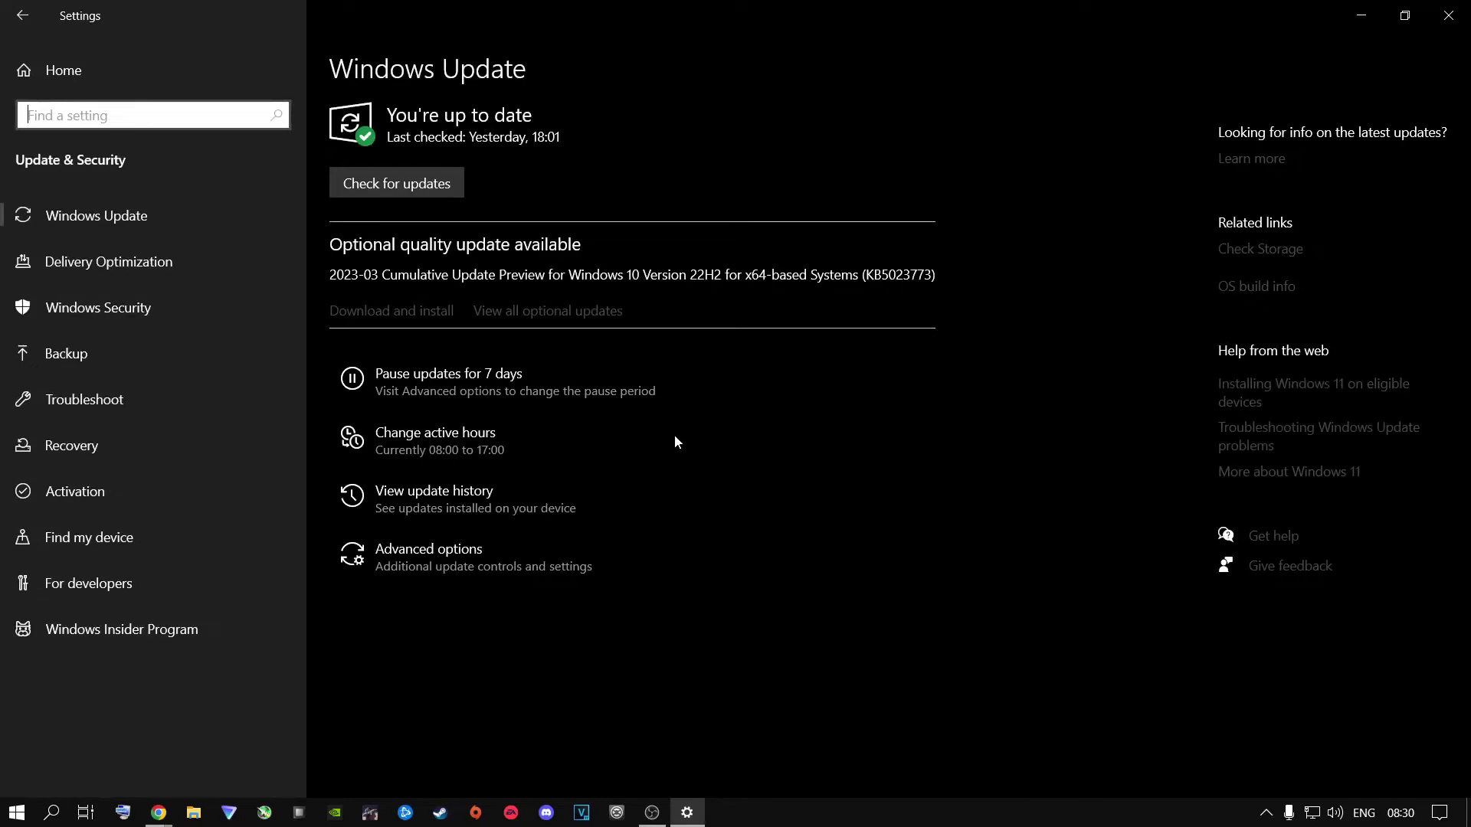
left_click(392, 190)
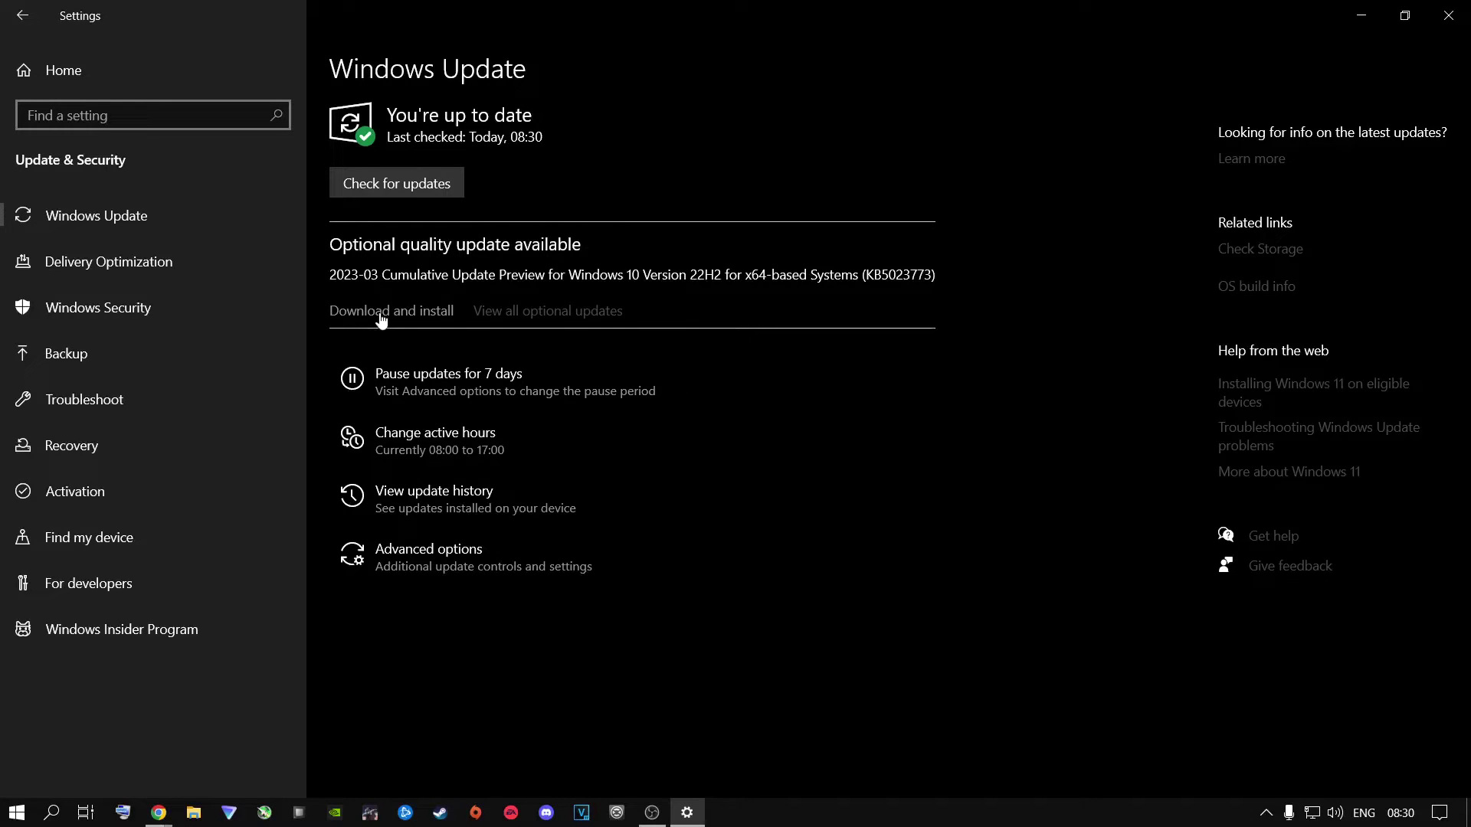
left_click(1448, 15)
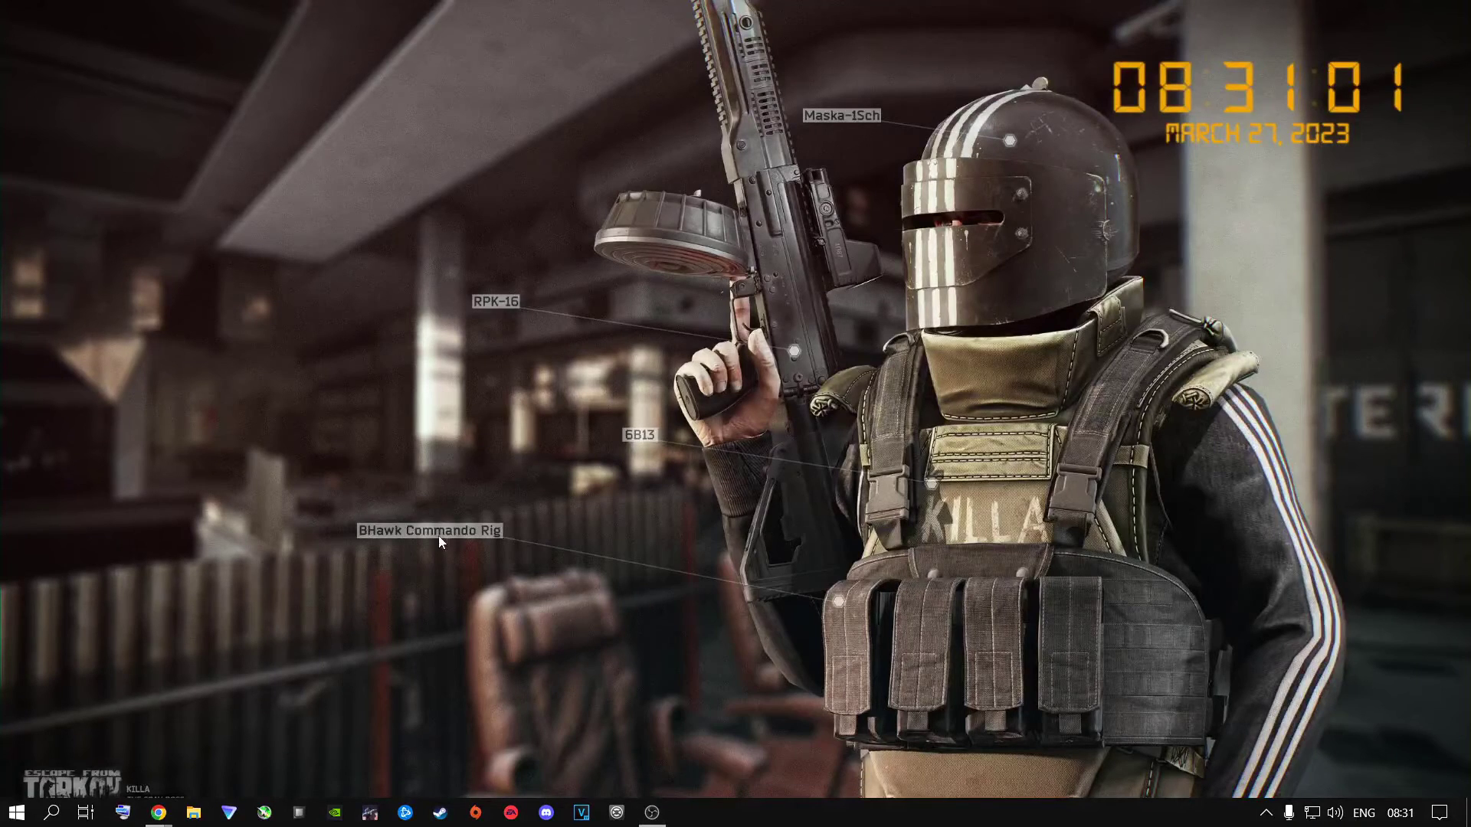
Switch to GeForce Experience, view the available graphics drivers, and close the program
left_click(335, 812)
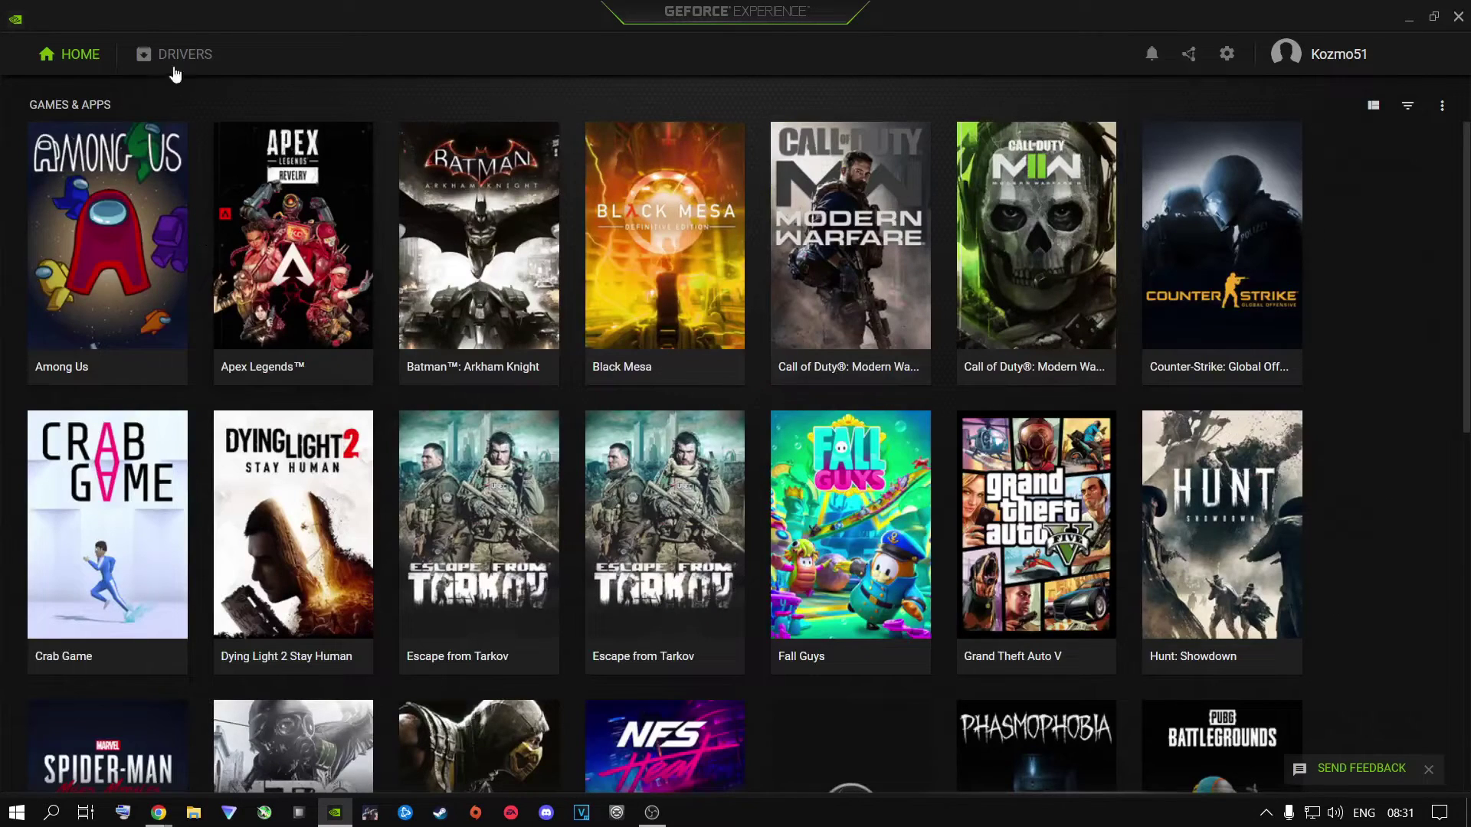
left_click(174, 54)
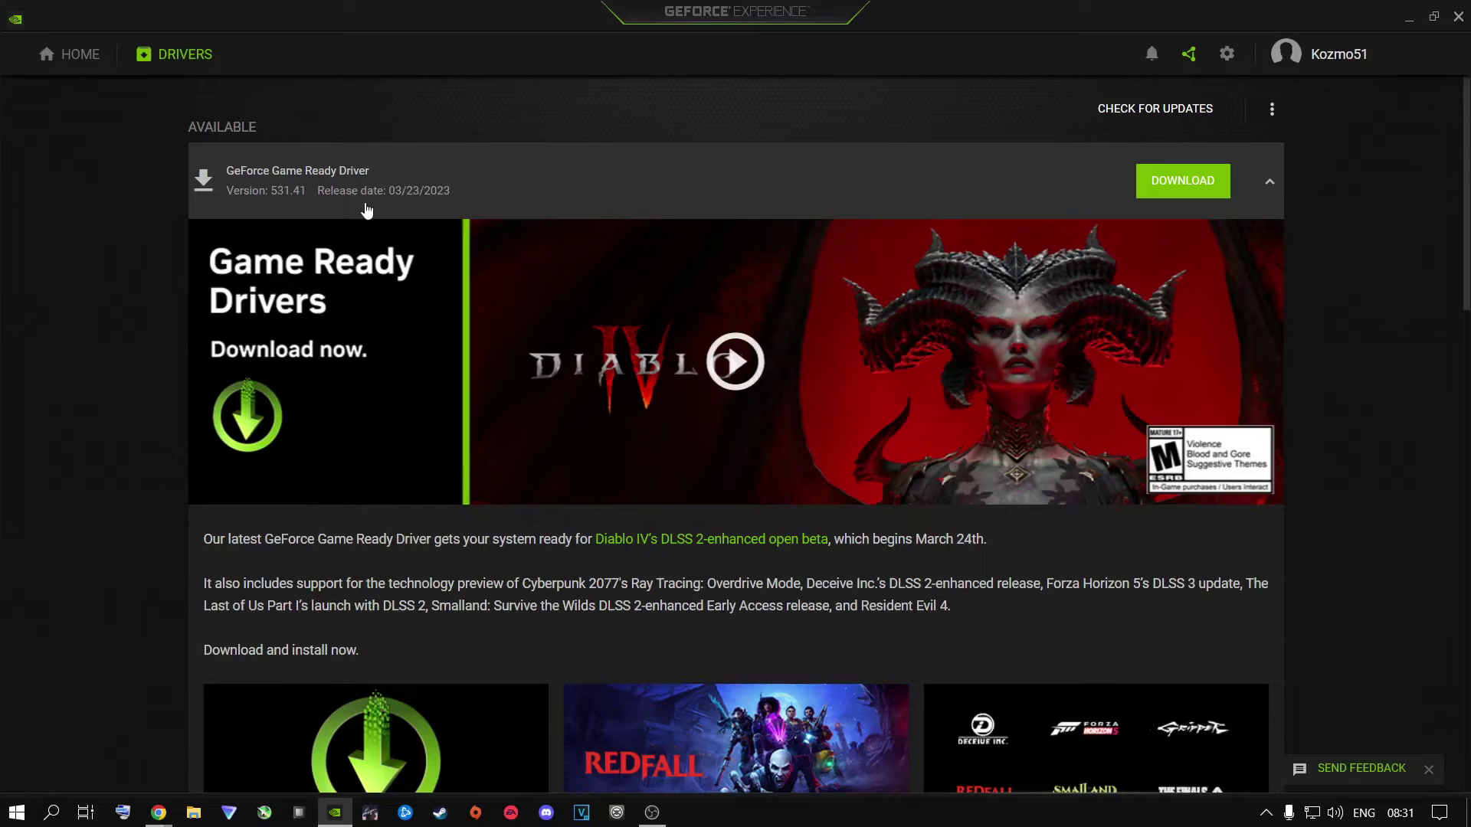
left_click(1459, 17)
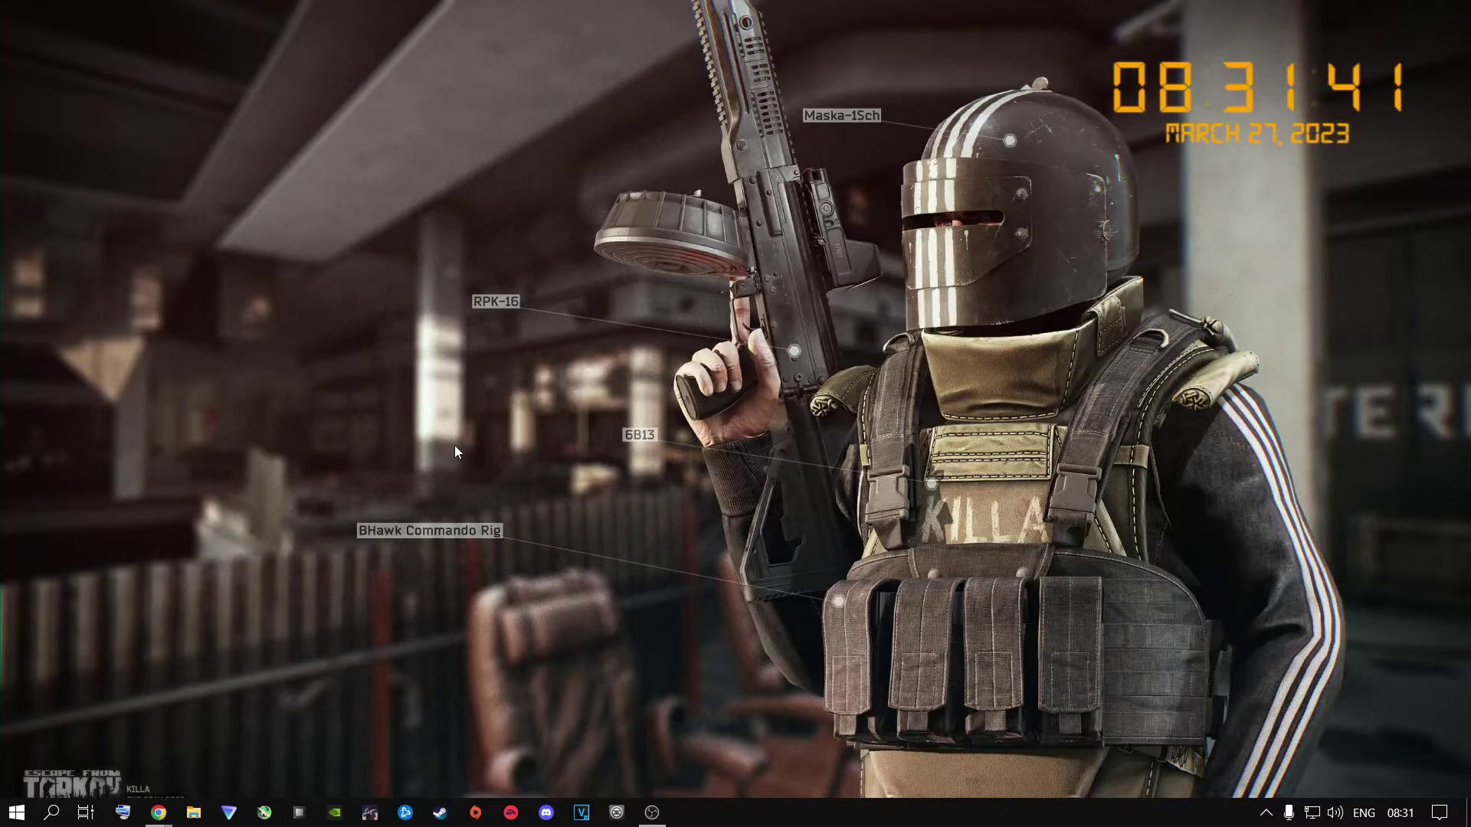
Open the Background apps page in the Windows privacy settings
left_click(17, 812)
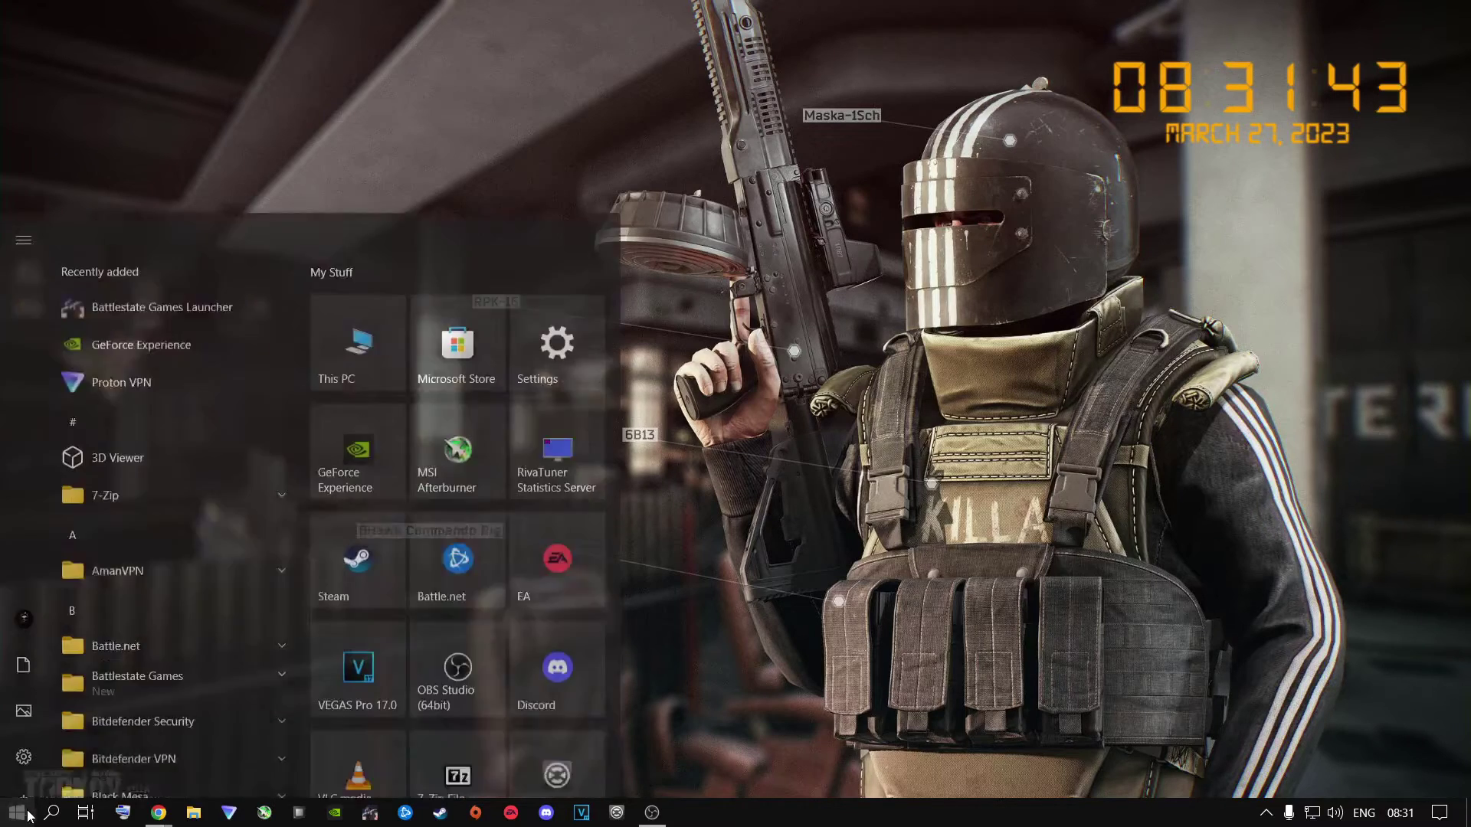
left_click(30, 740)
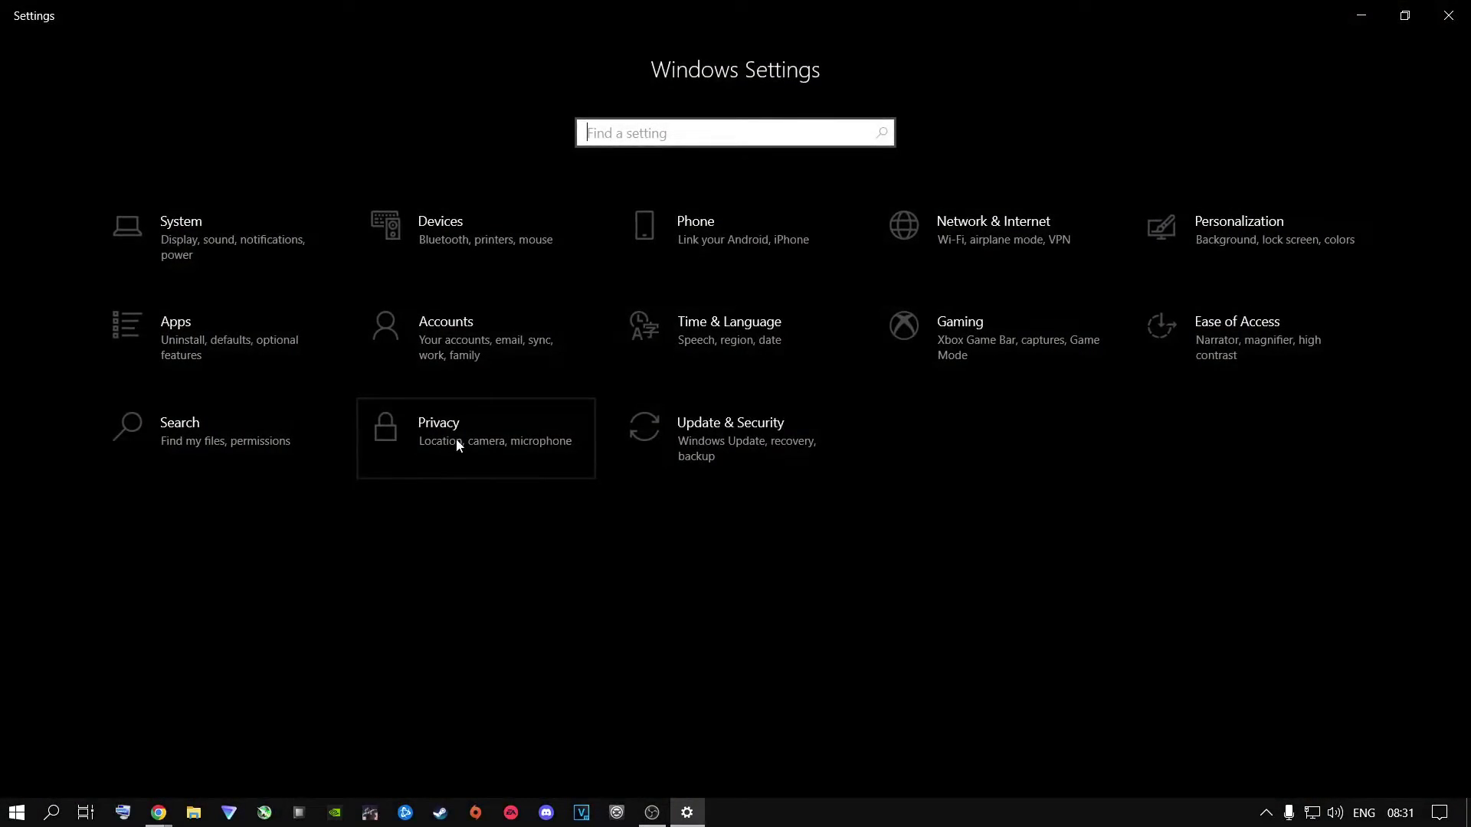
left_click(456, 440)
scroll(138, 445, "down", 10)
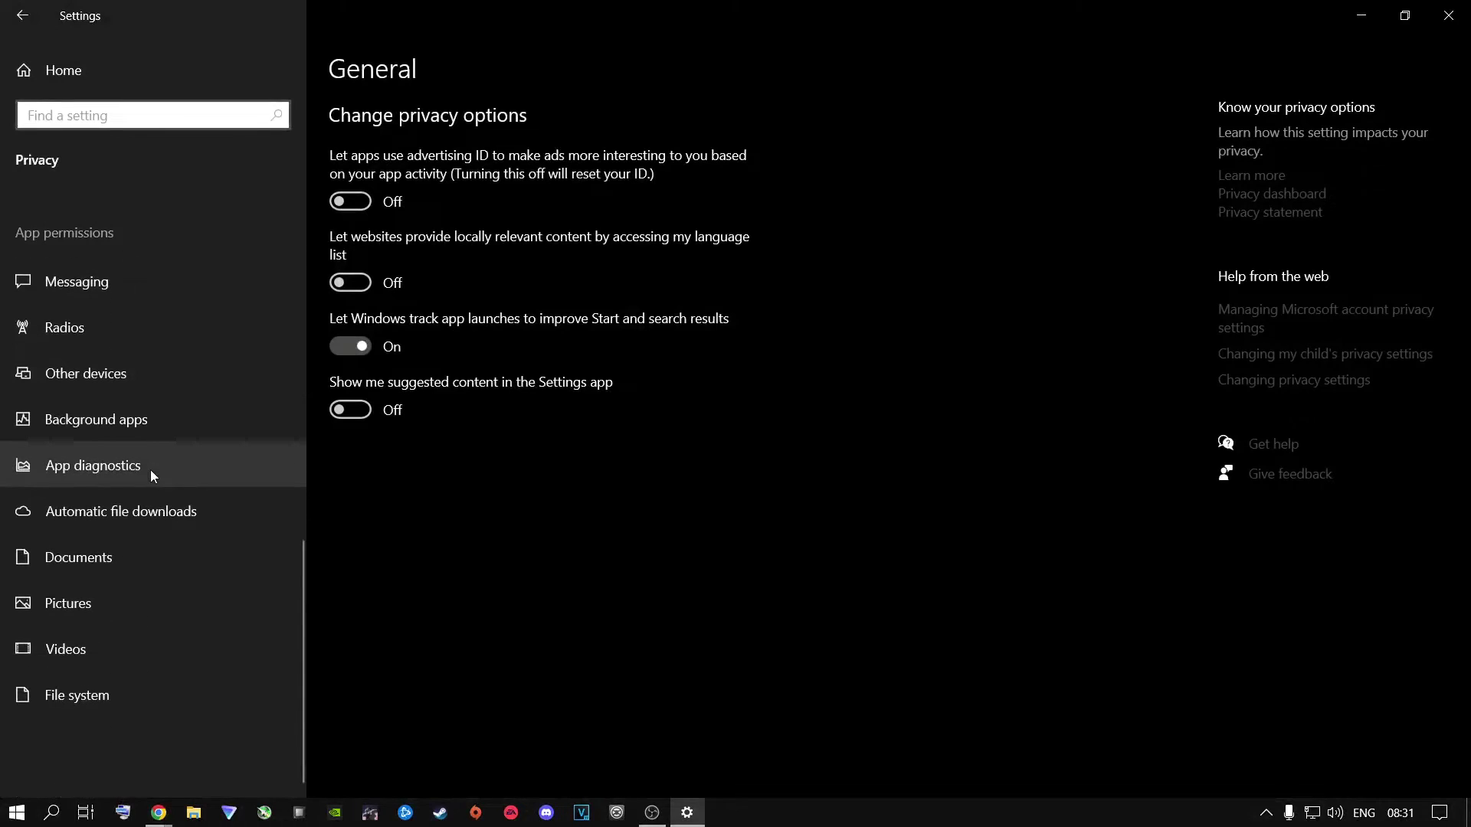
left_click(117, 431)
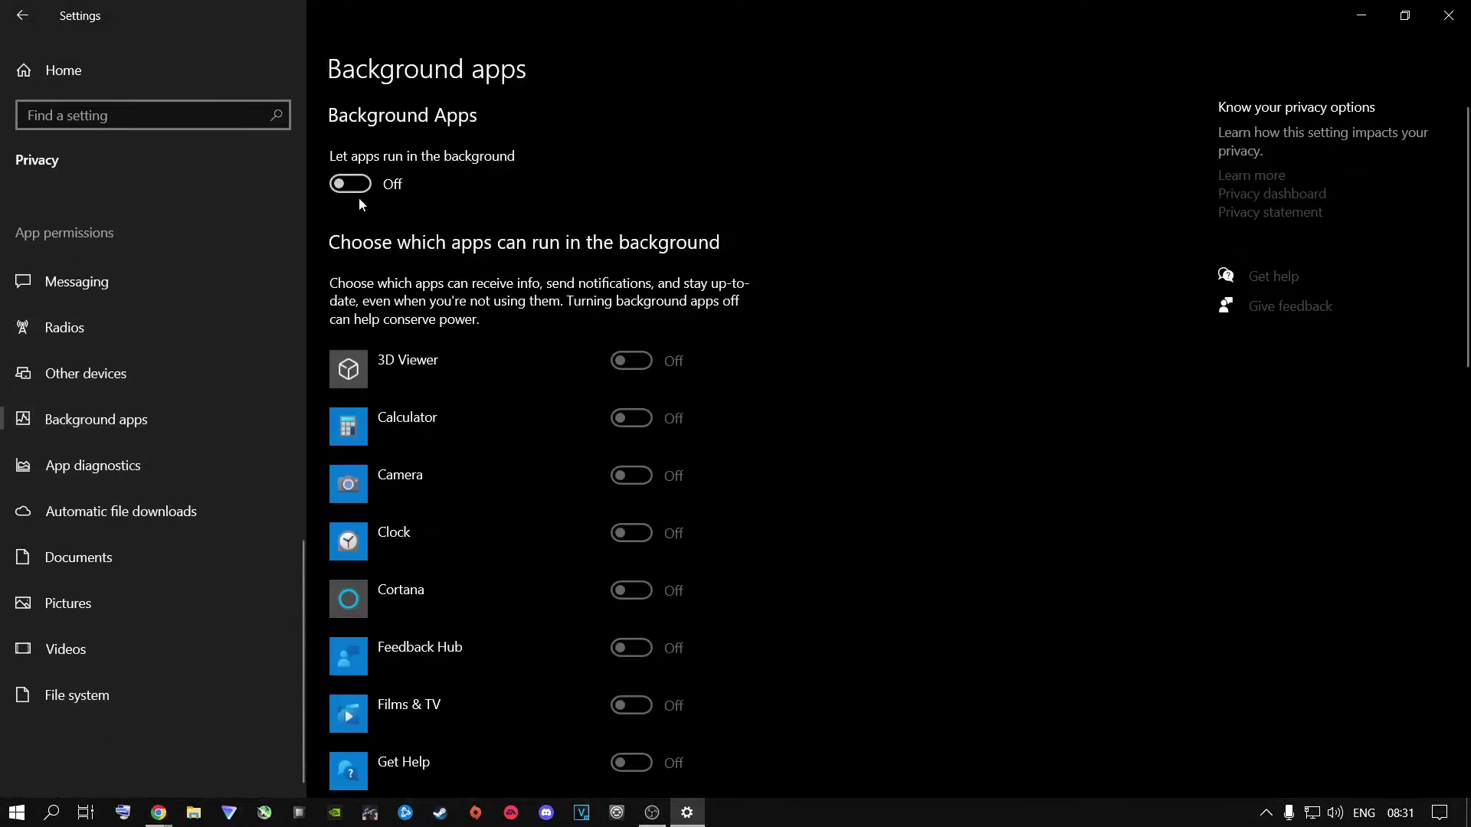
Turn permission for apps to run in the background on and off again, review the app list, and close the settings window
left_click(378, 187)
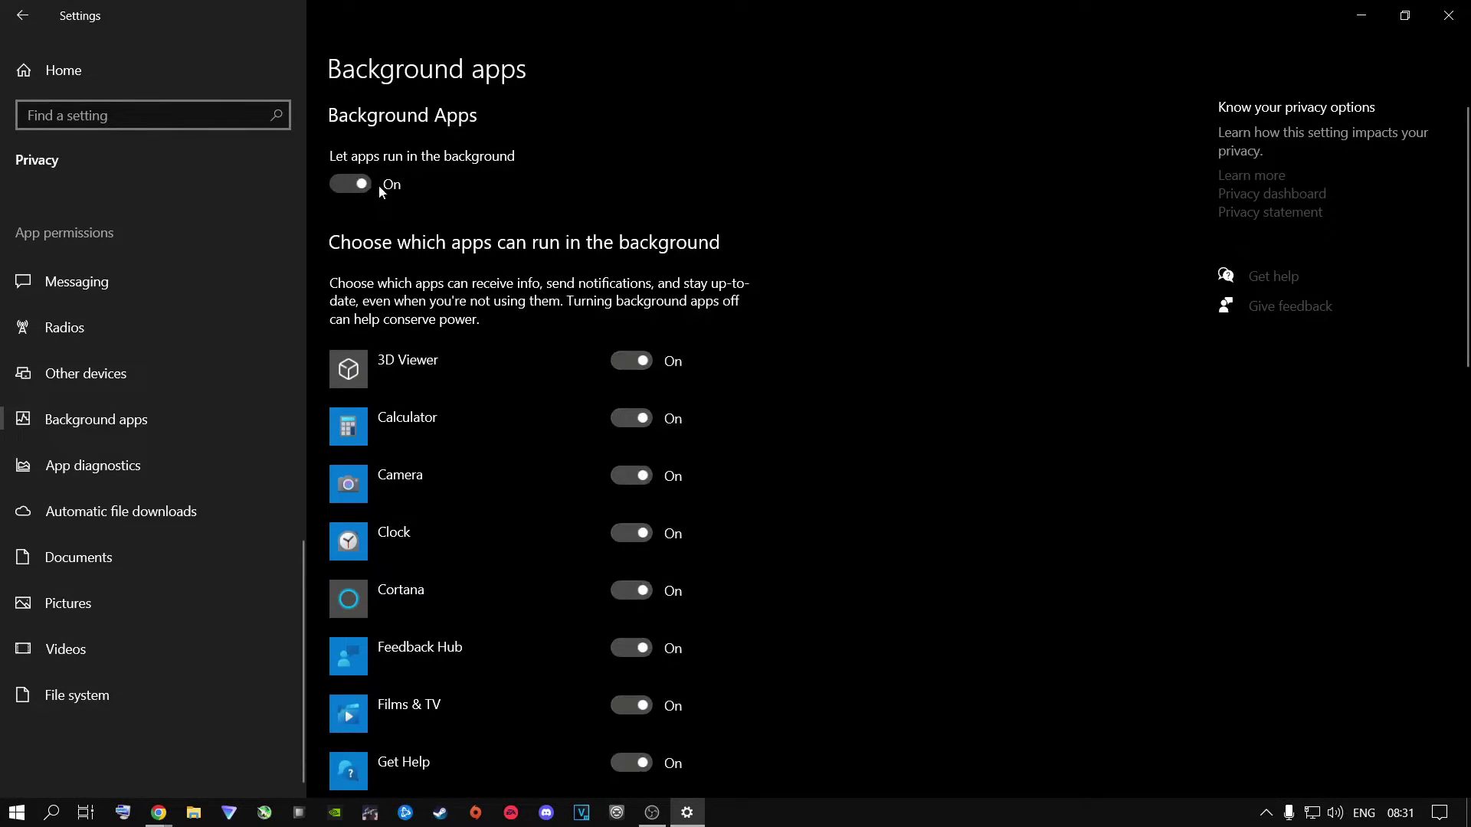
left_click(338, 181)
scroll(470, 468, "down", 1)
scroll(472, 468, "down", 15)
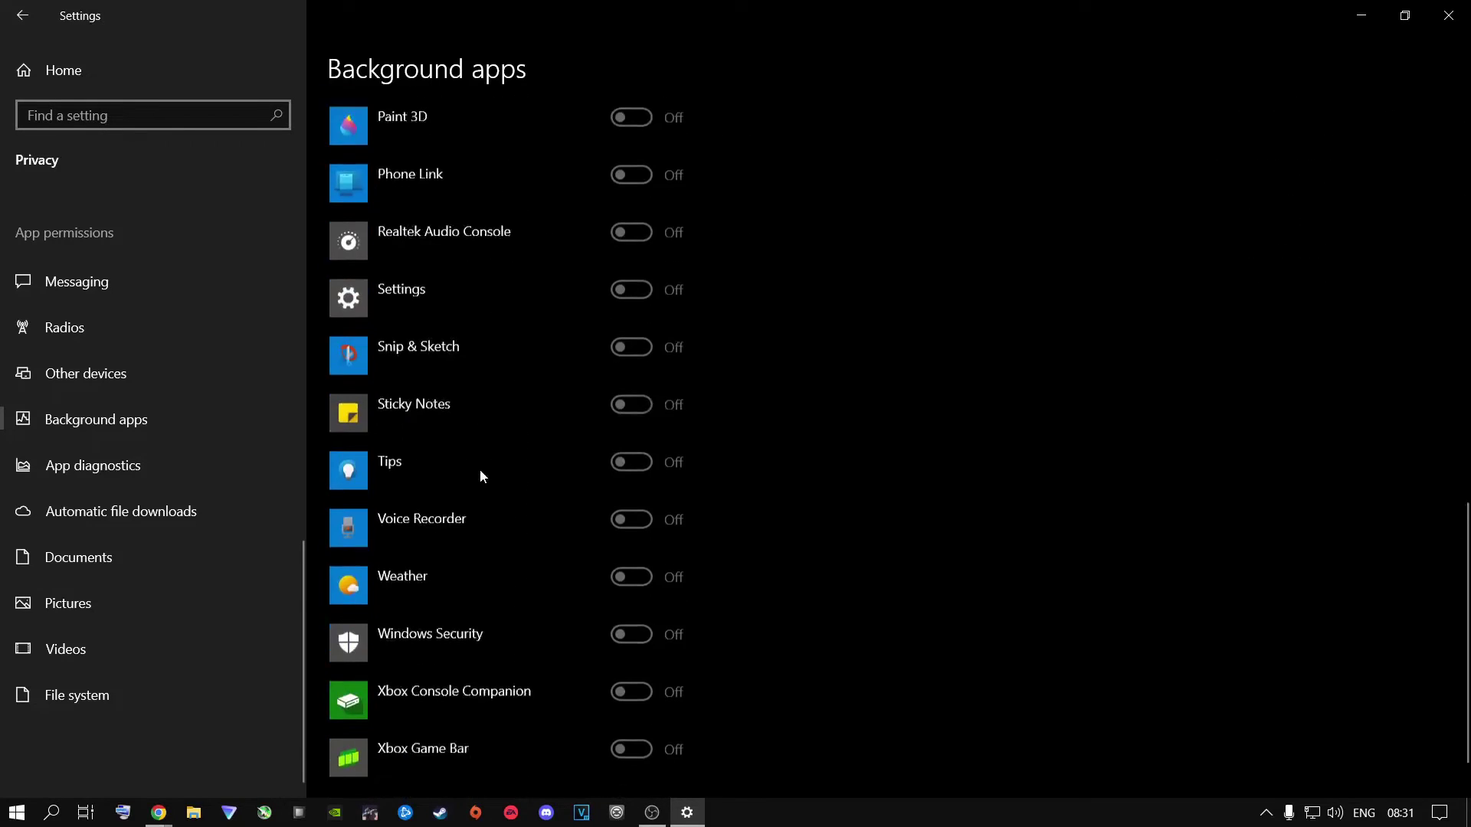
scroll(540, 653, "up", 15)
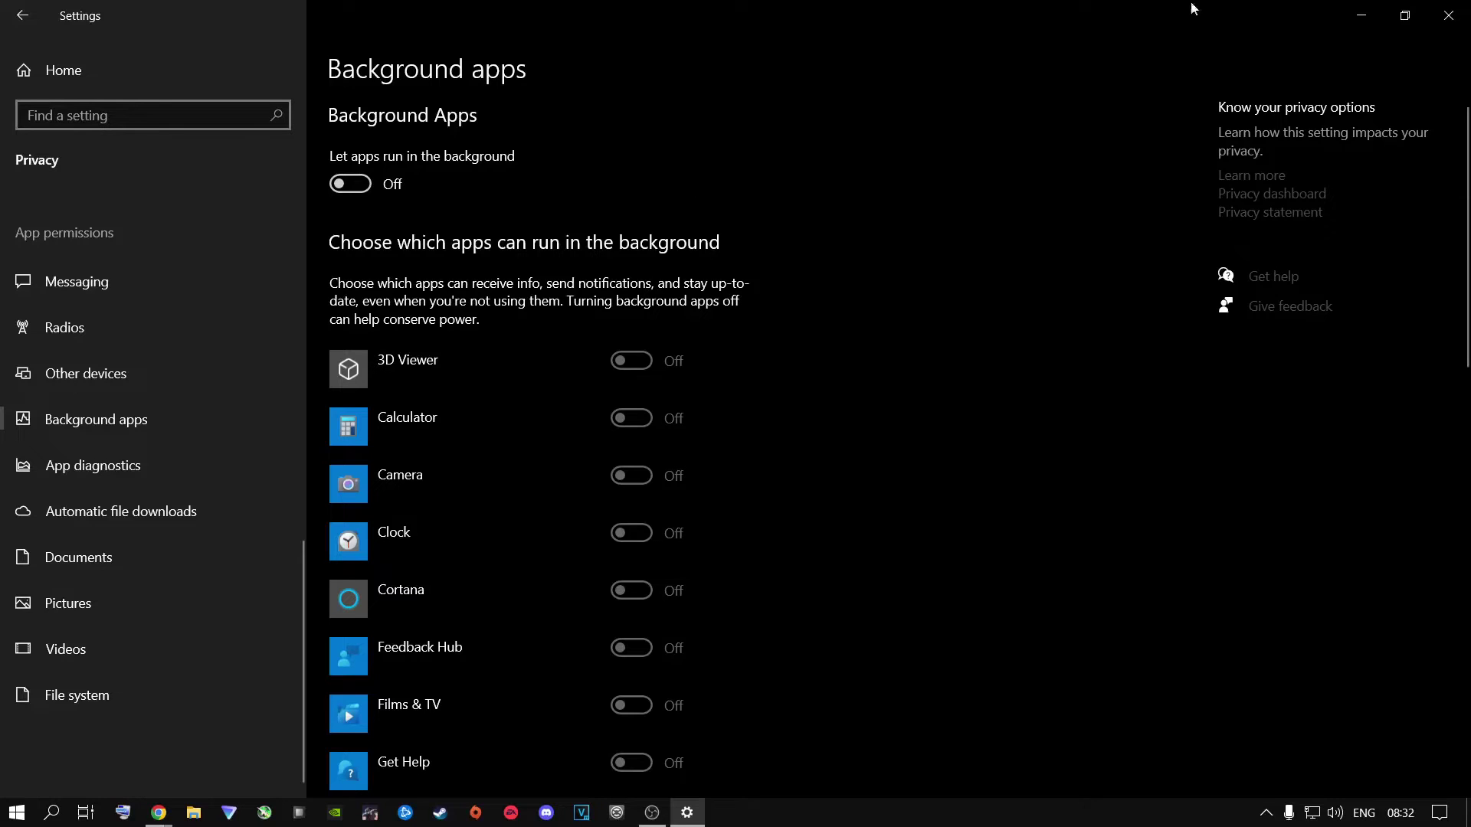
left_click(1448, 15)
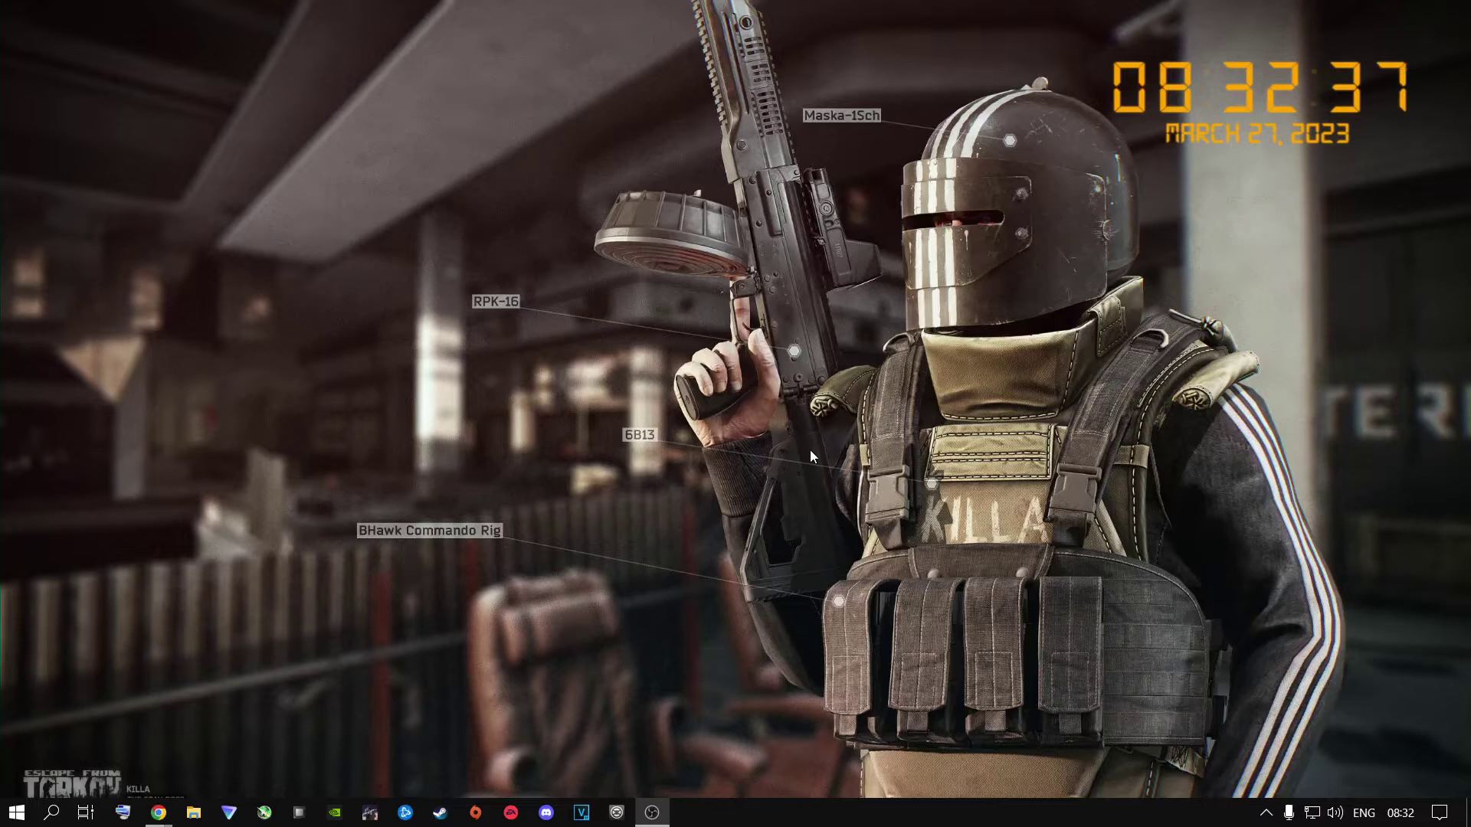
Switch to NVIDIA Control Panel and view the image settings with preview and their advanced 3D image settings option
right_click(677, 429)
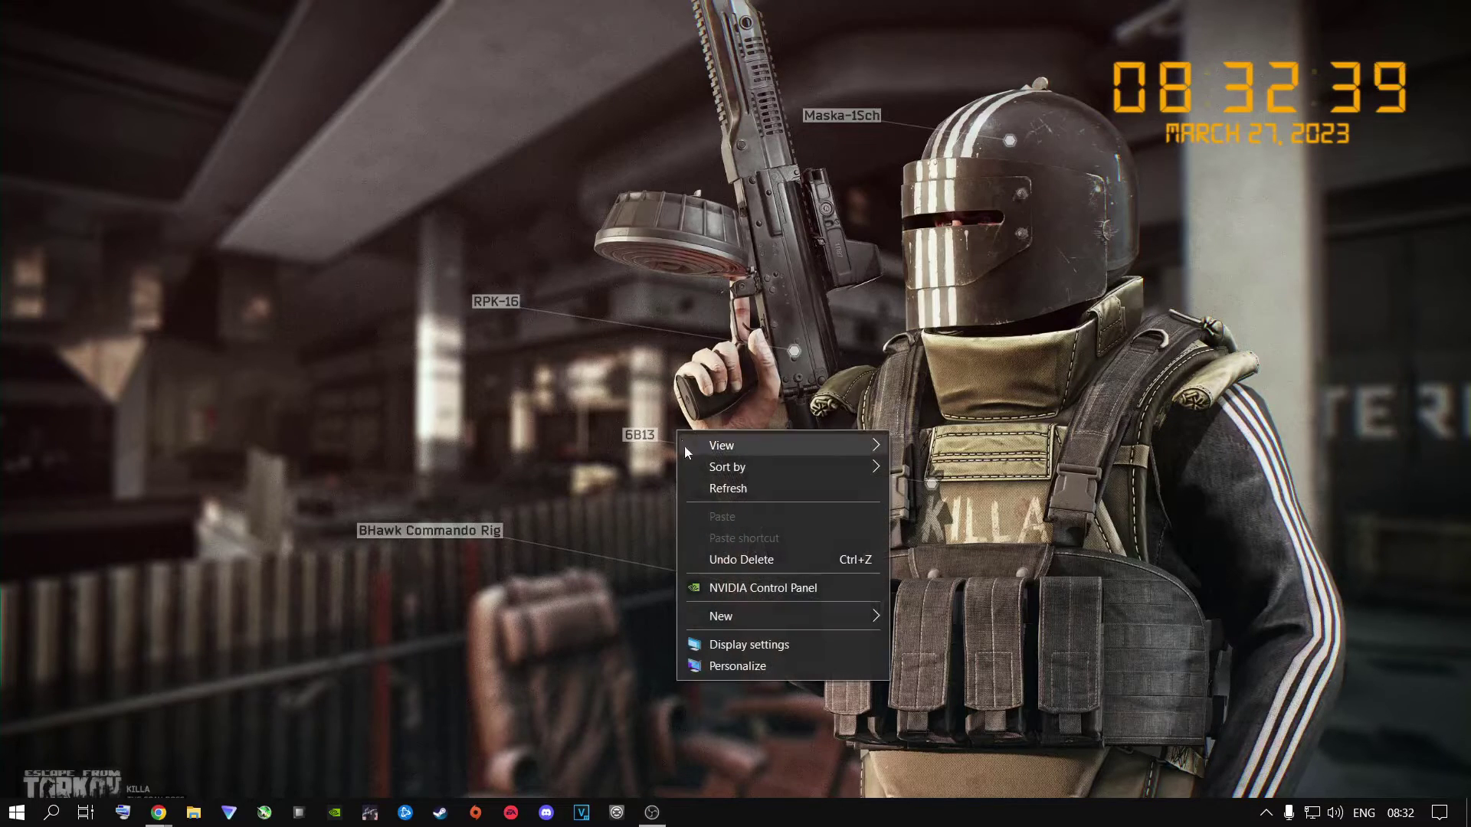
left_click(712, 587)
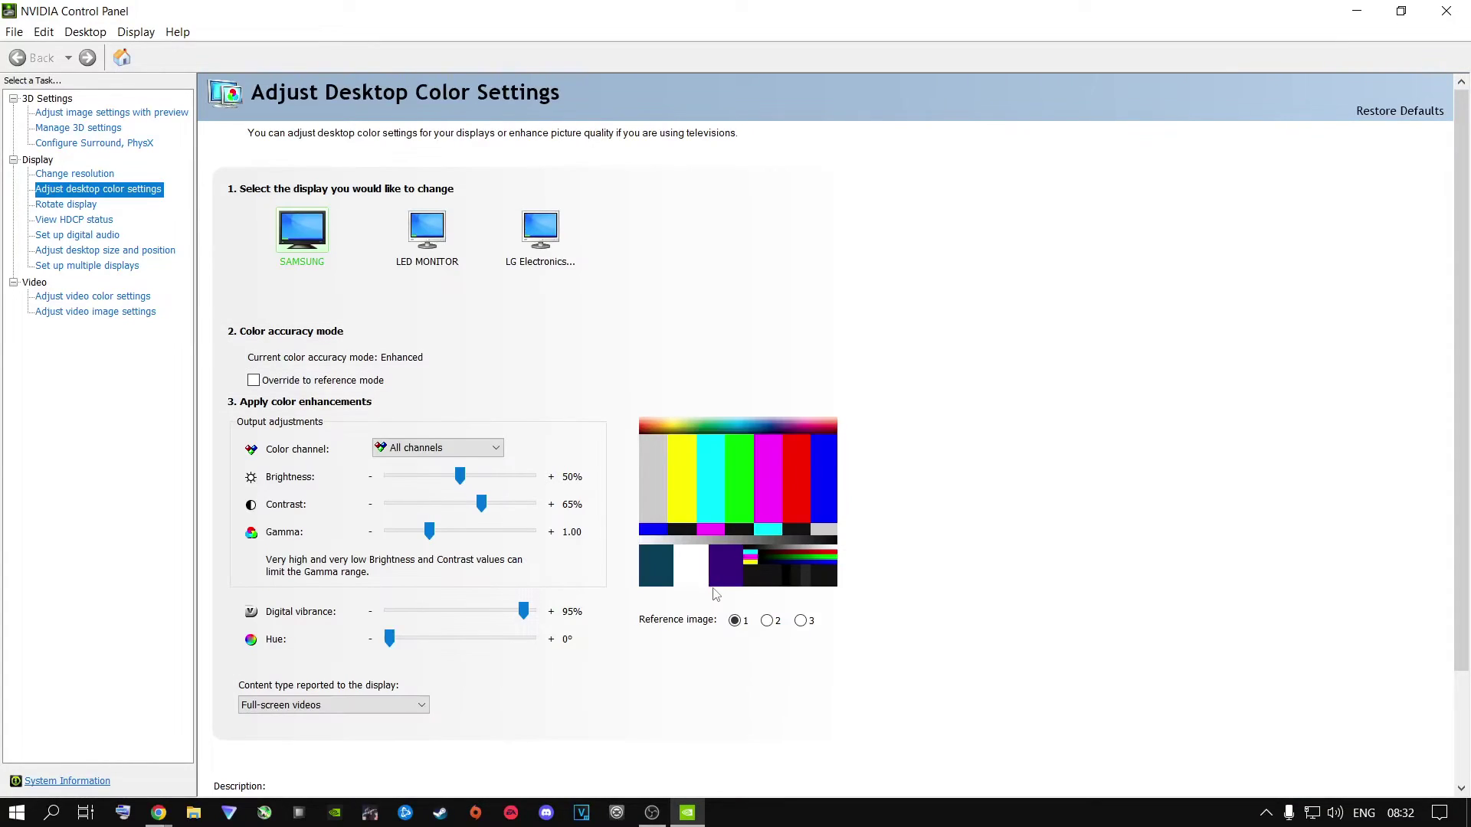
left_click(112, 115)
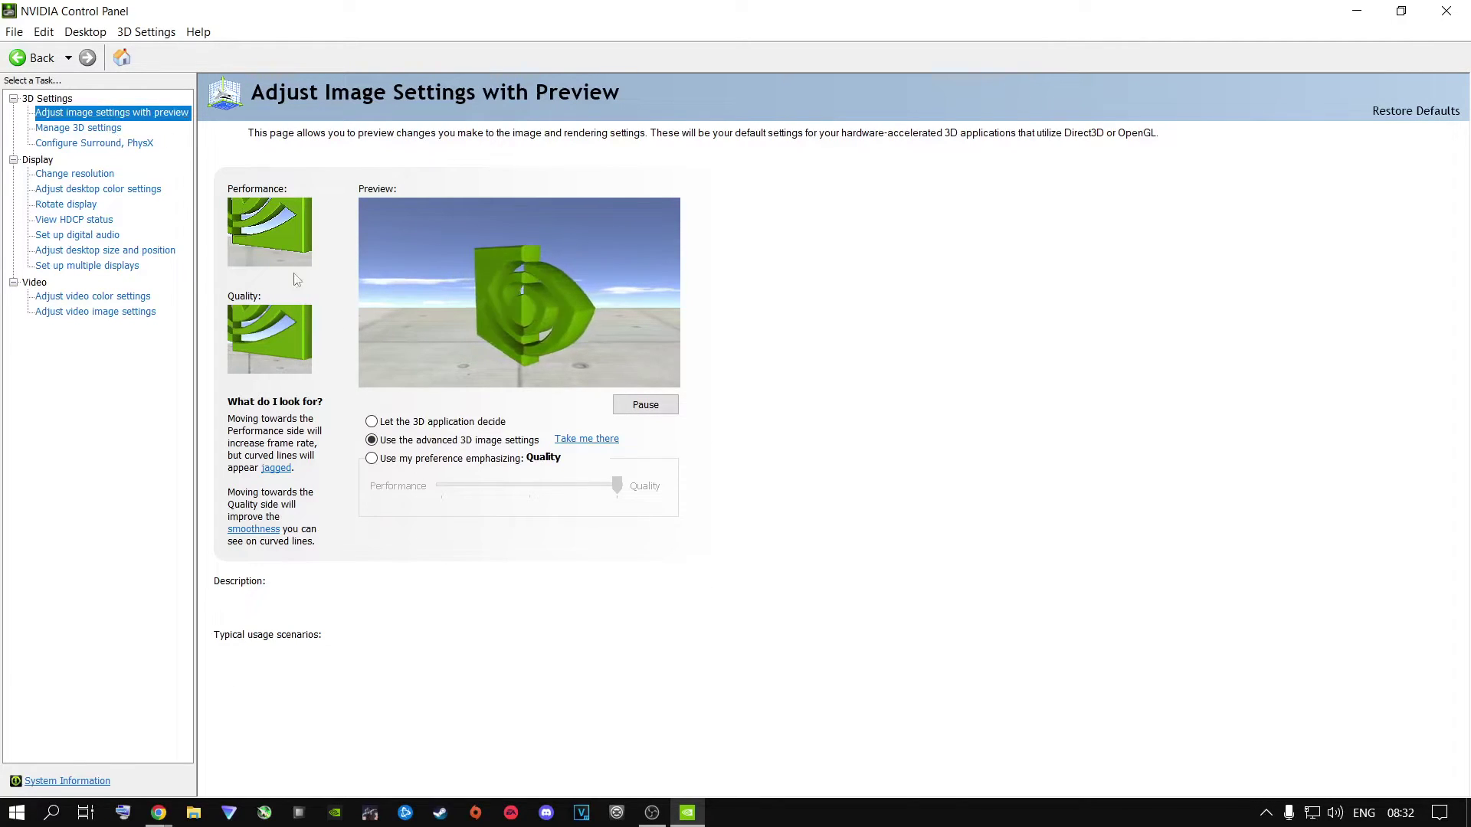
mouse_move(464, 449)
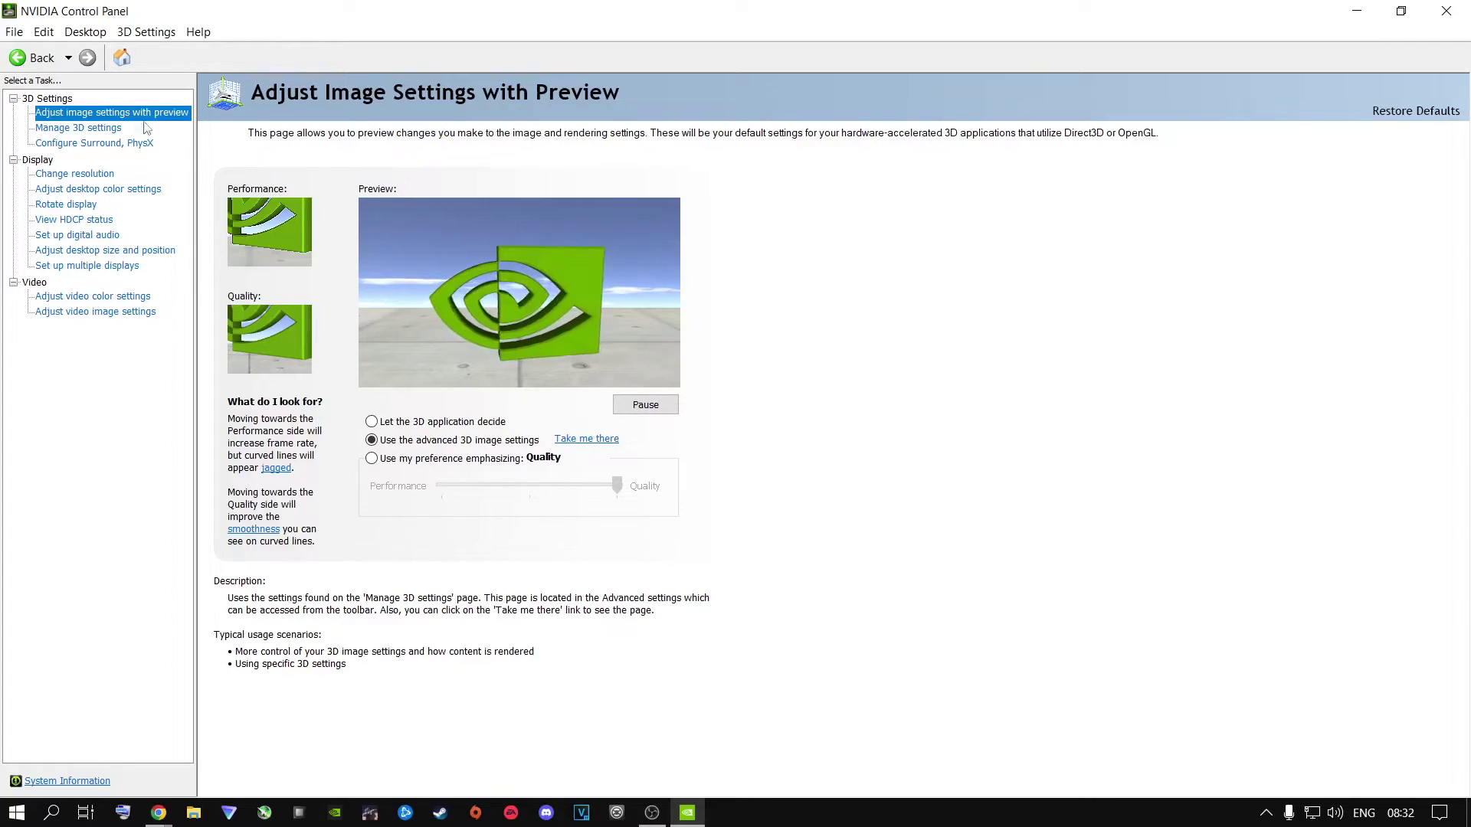
Open the Manage 3D settings page, look at the program-specific settings, and return to the global settings
left_click(61, 127)
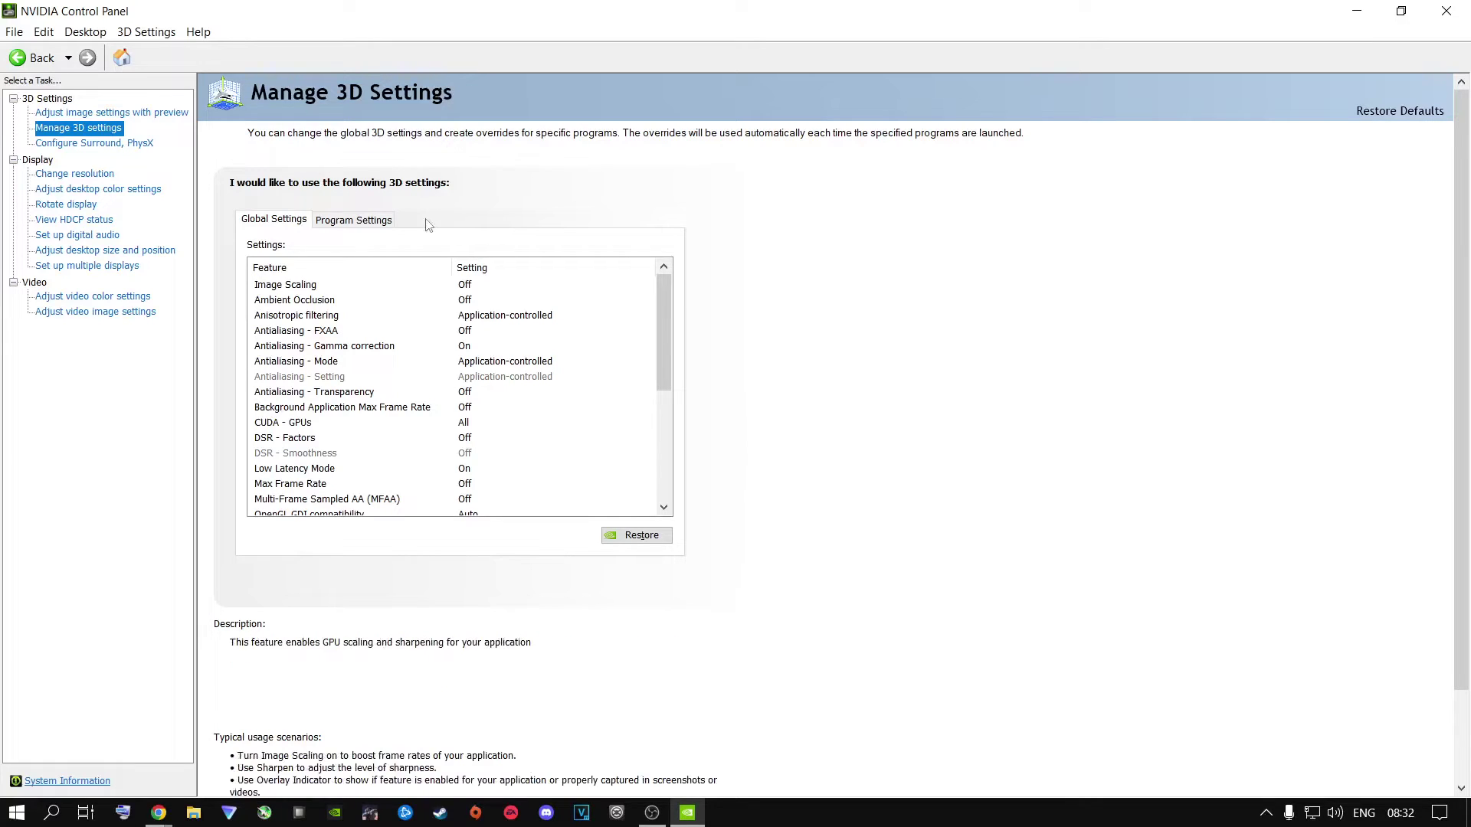
left_click(371, 220)
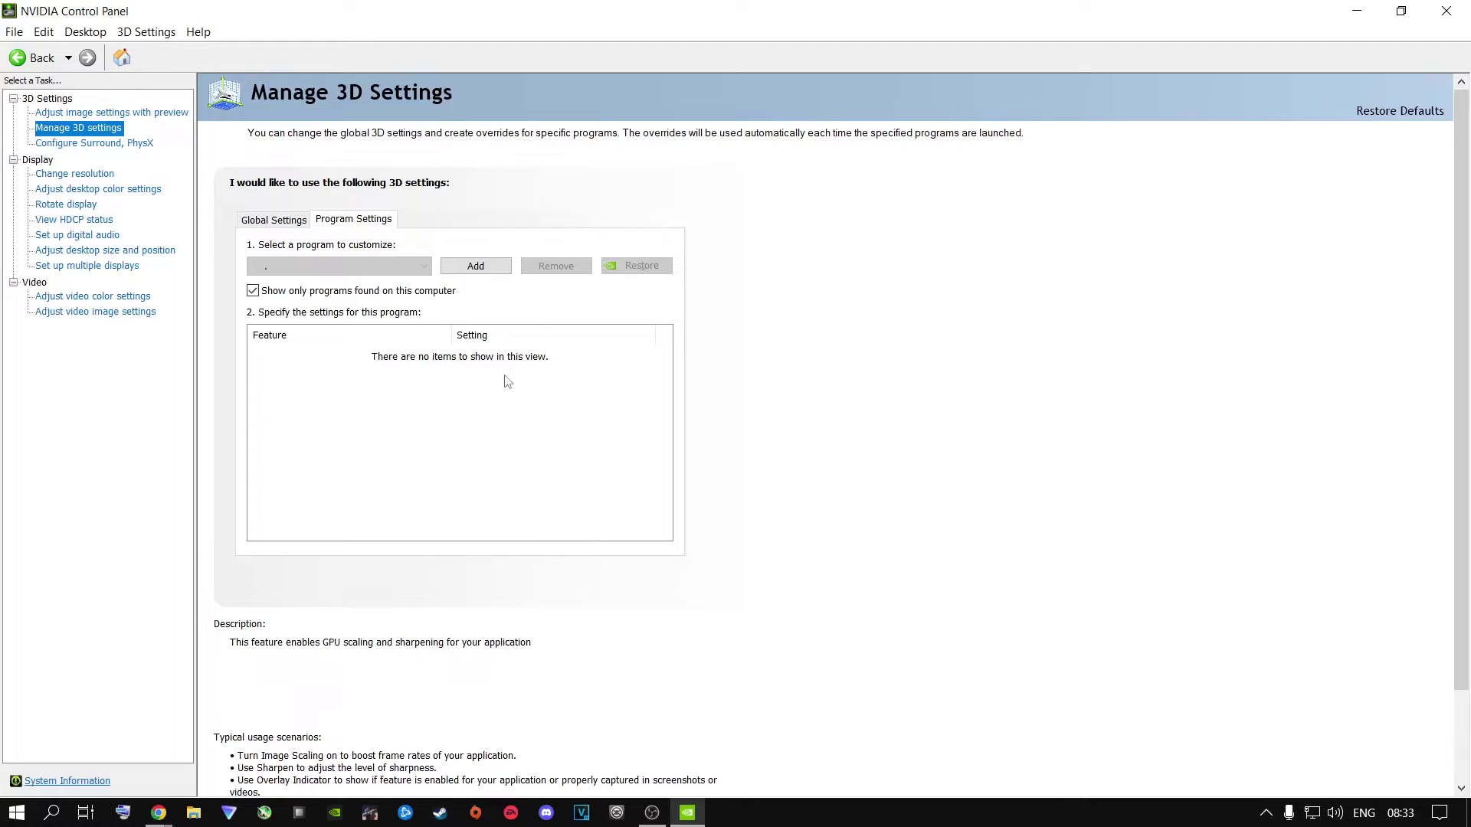
left_click(265, 223)
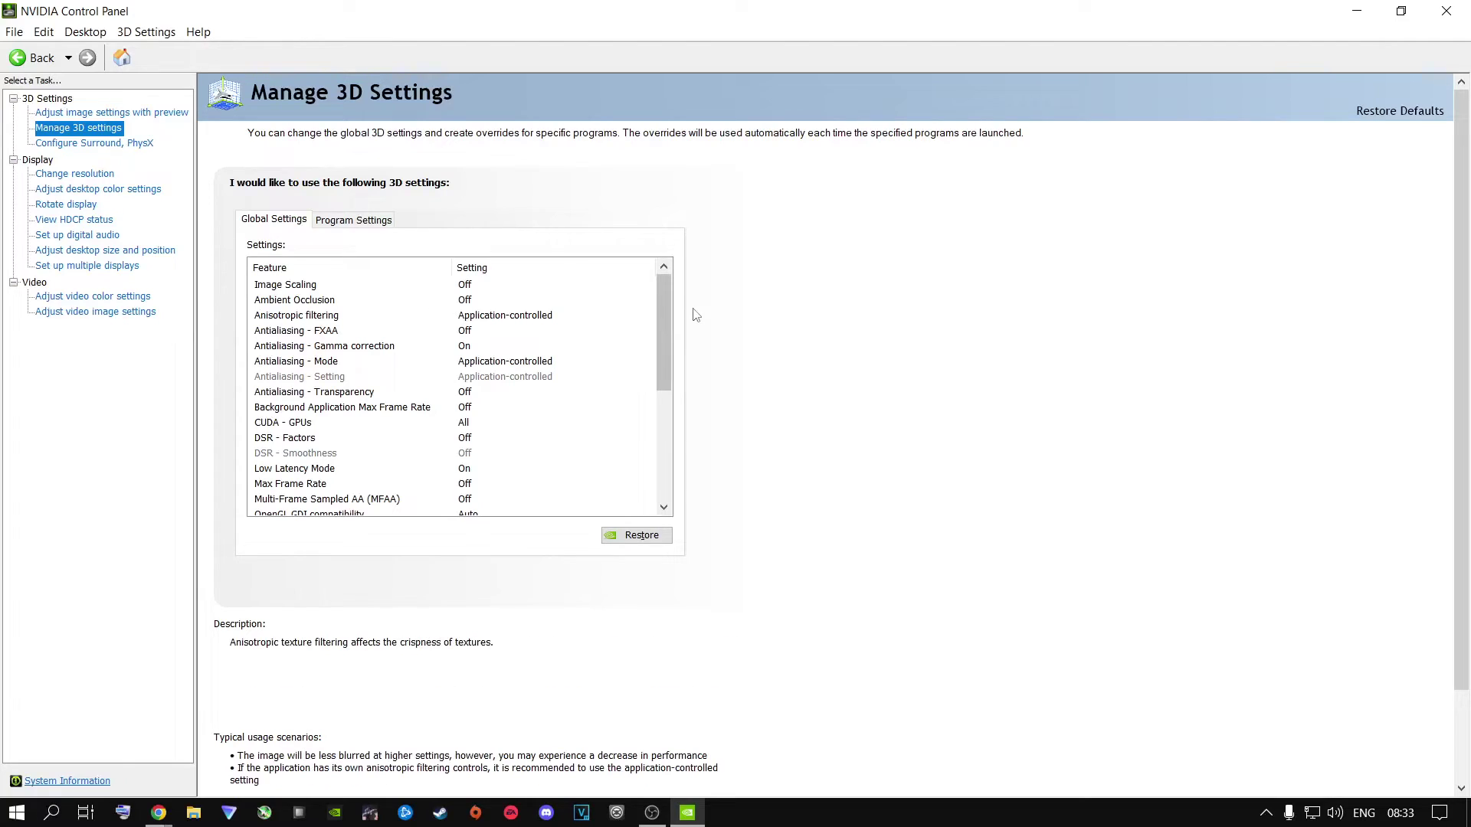
Set the Shader Cache Size to 100 GB in the global 3D settings
left_click_drag(665, 304, 655, 359)
scroll(437, 383, "down", 2)
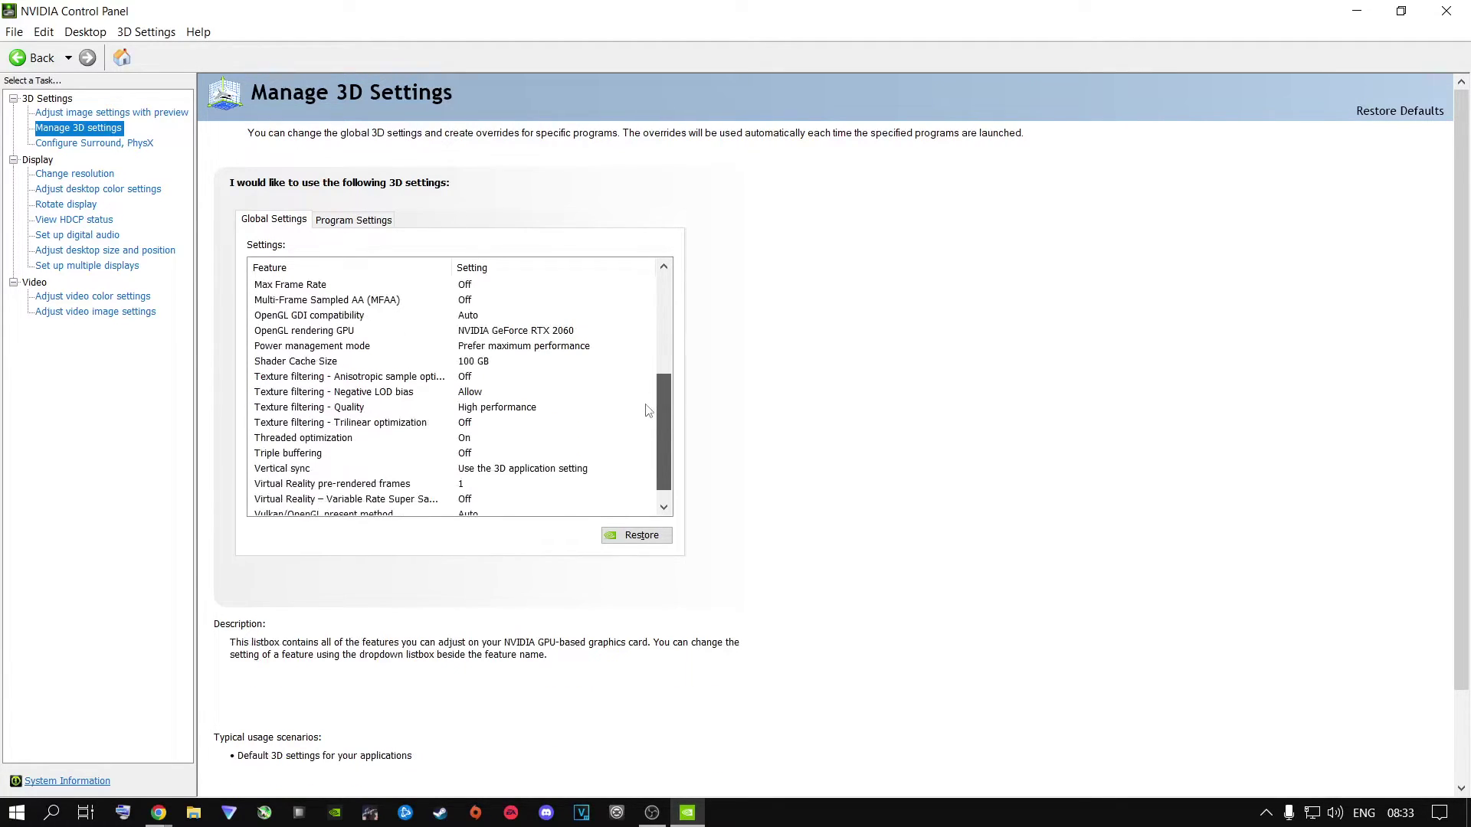
left_click(294, 362)
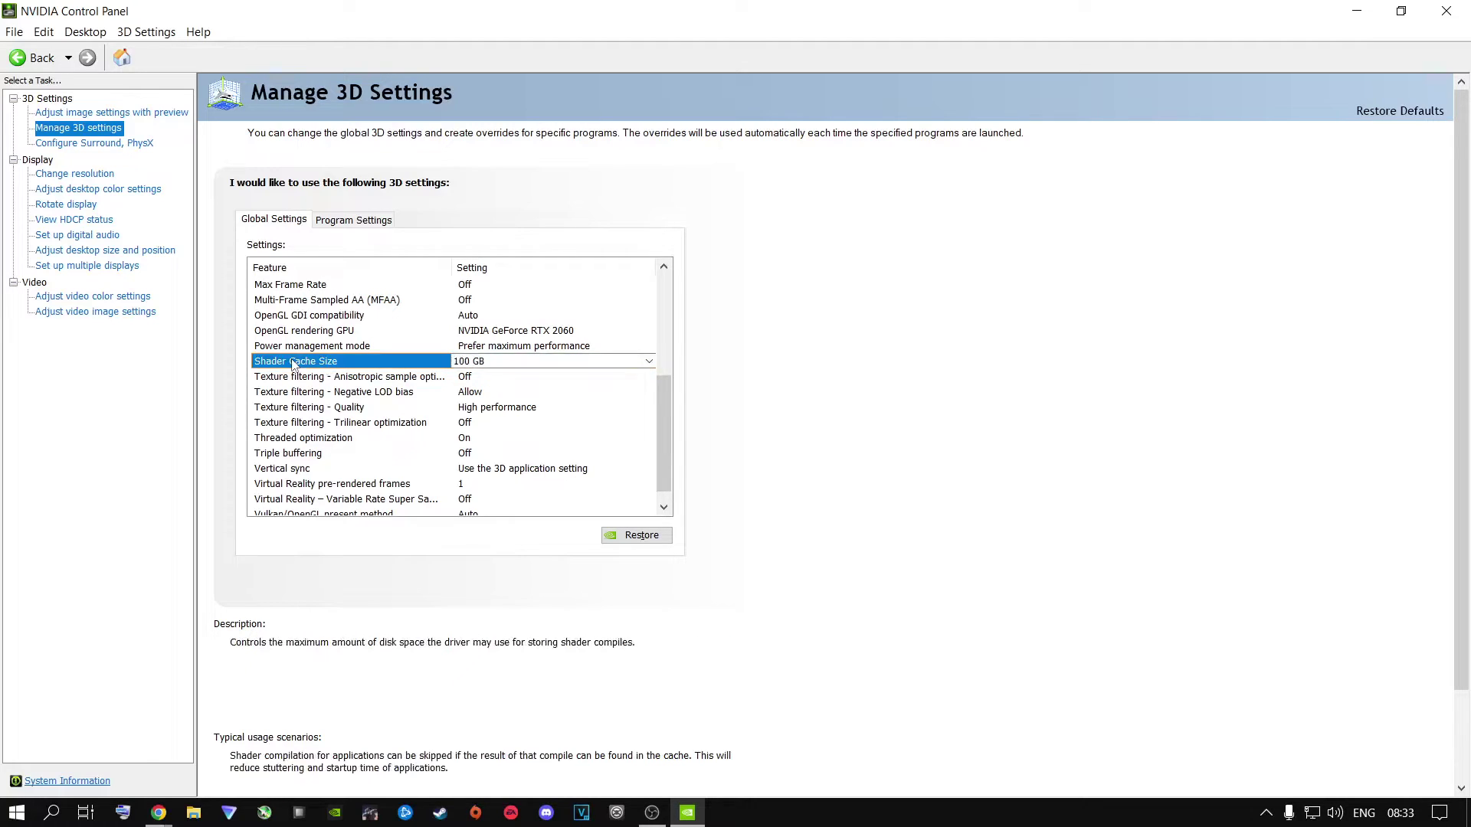
left_click(498, 361)
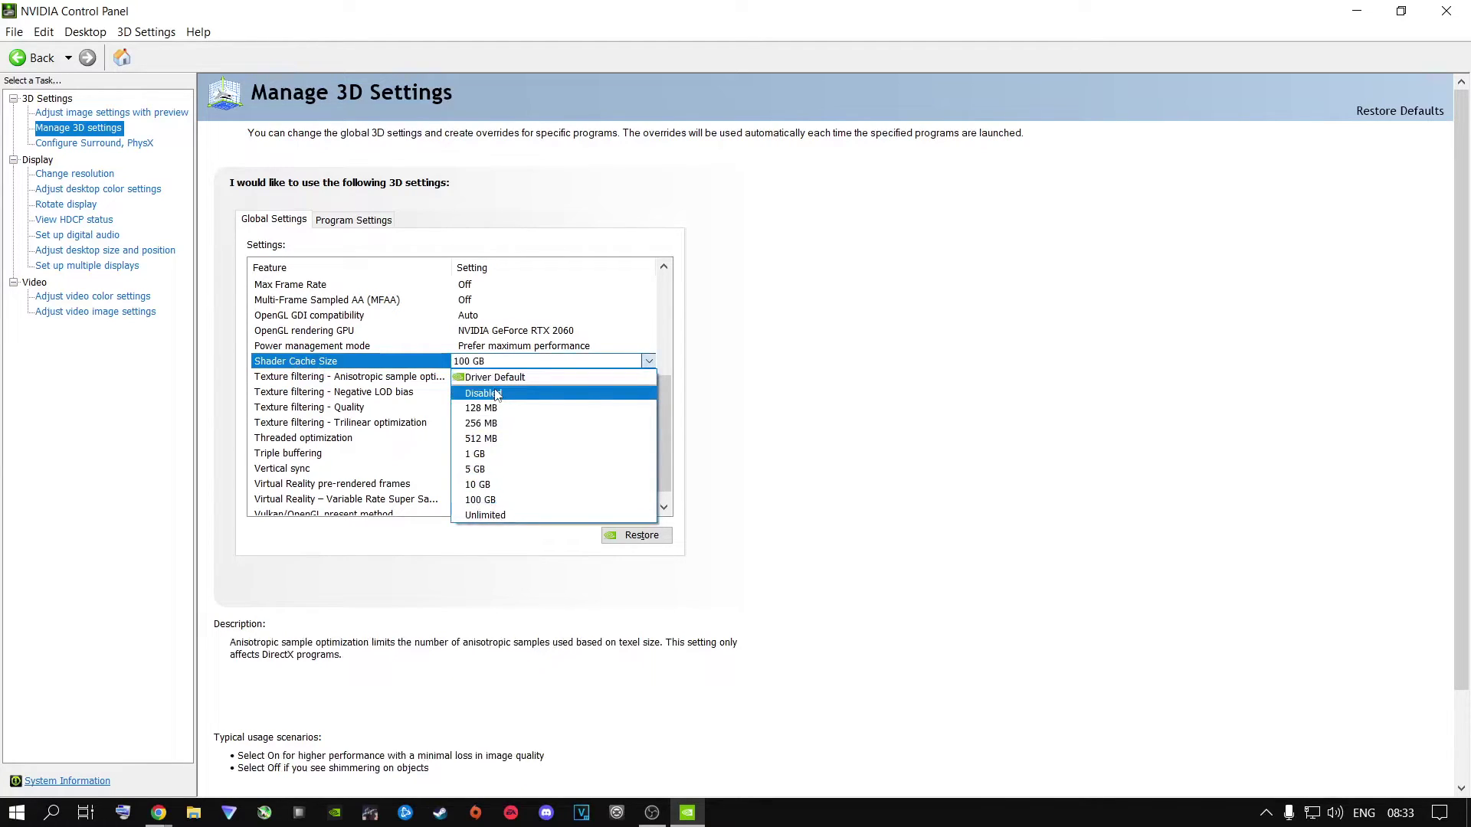
left_click(481, 500)
Review the texture filtering, threaded optimization and triple buffering settings, and set the OpenGL rendering GPU to NVIDIA GeForce RTX 2060
mouse_move(459, 408)
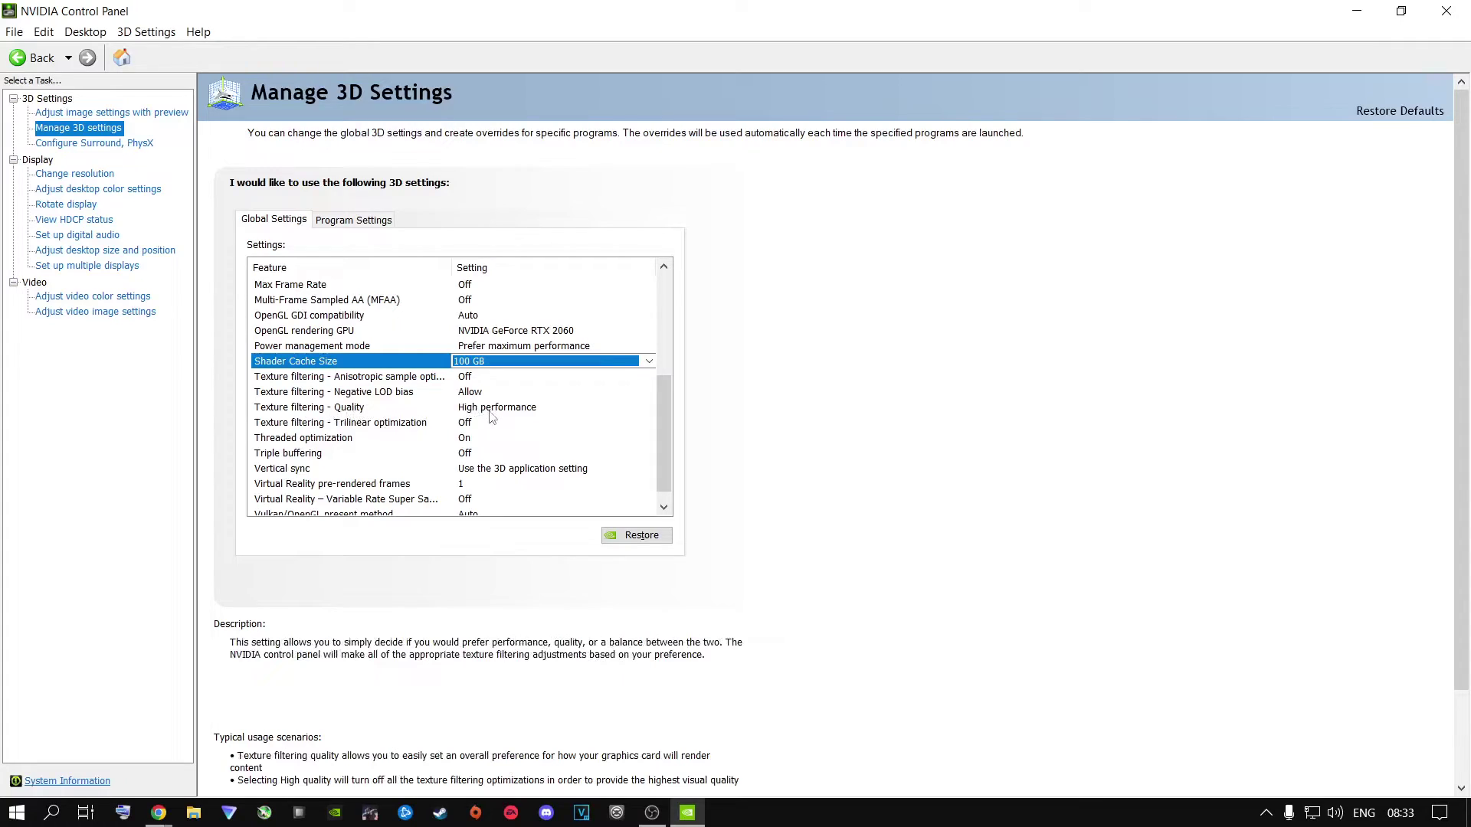
mouse_move(279, 443)
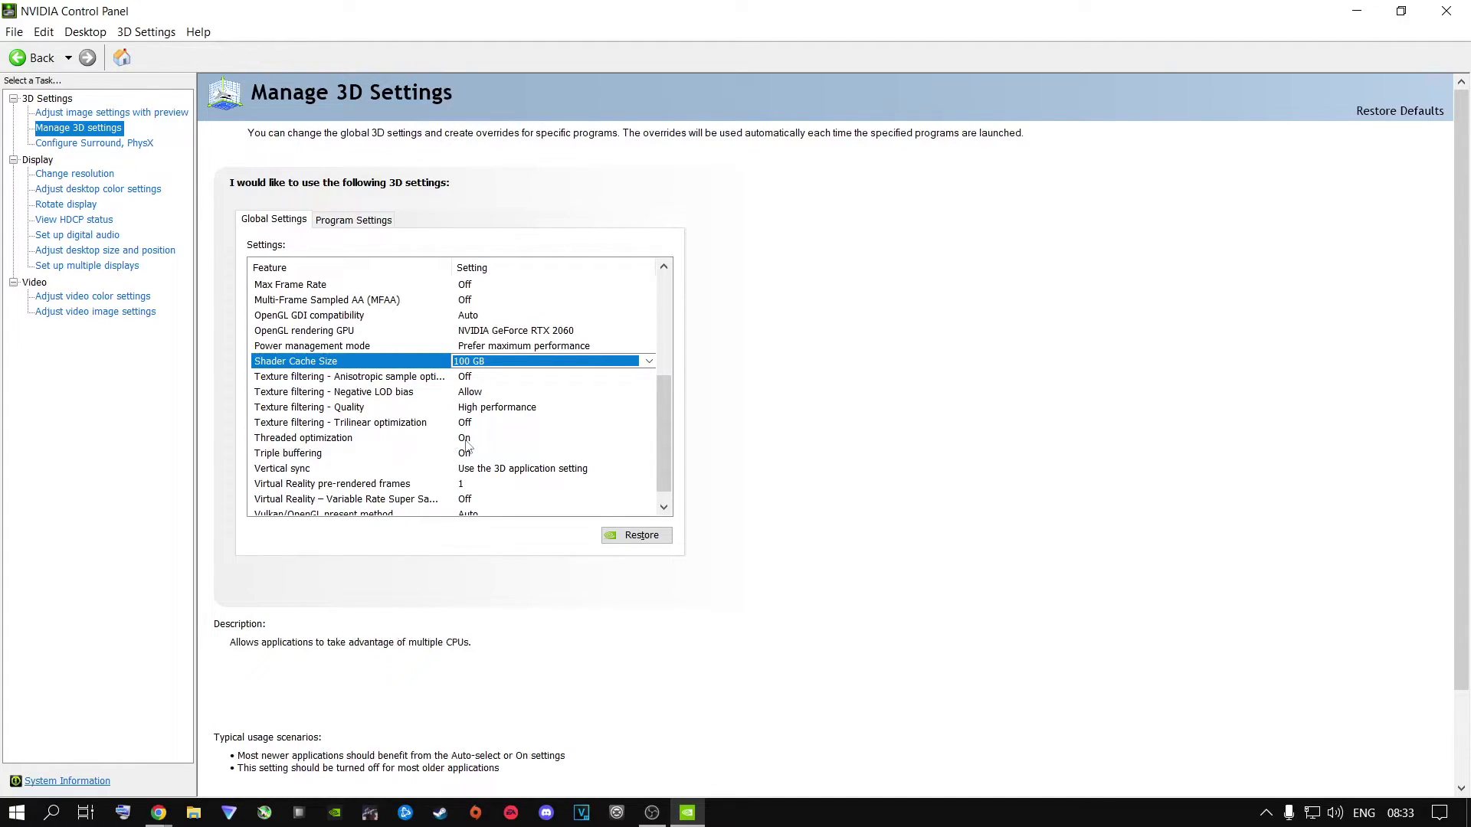
mouse_move(466, 452)
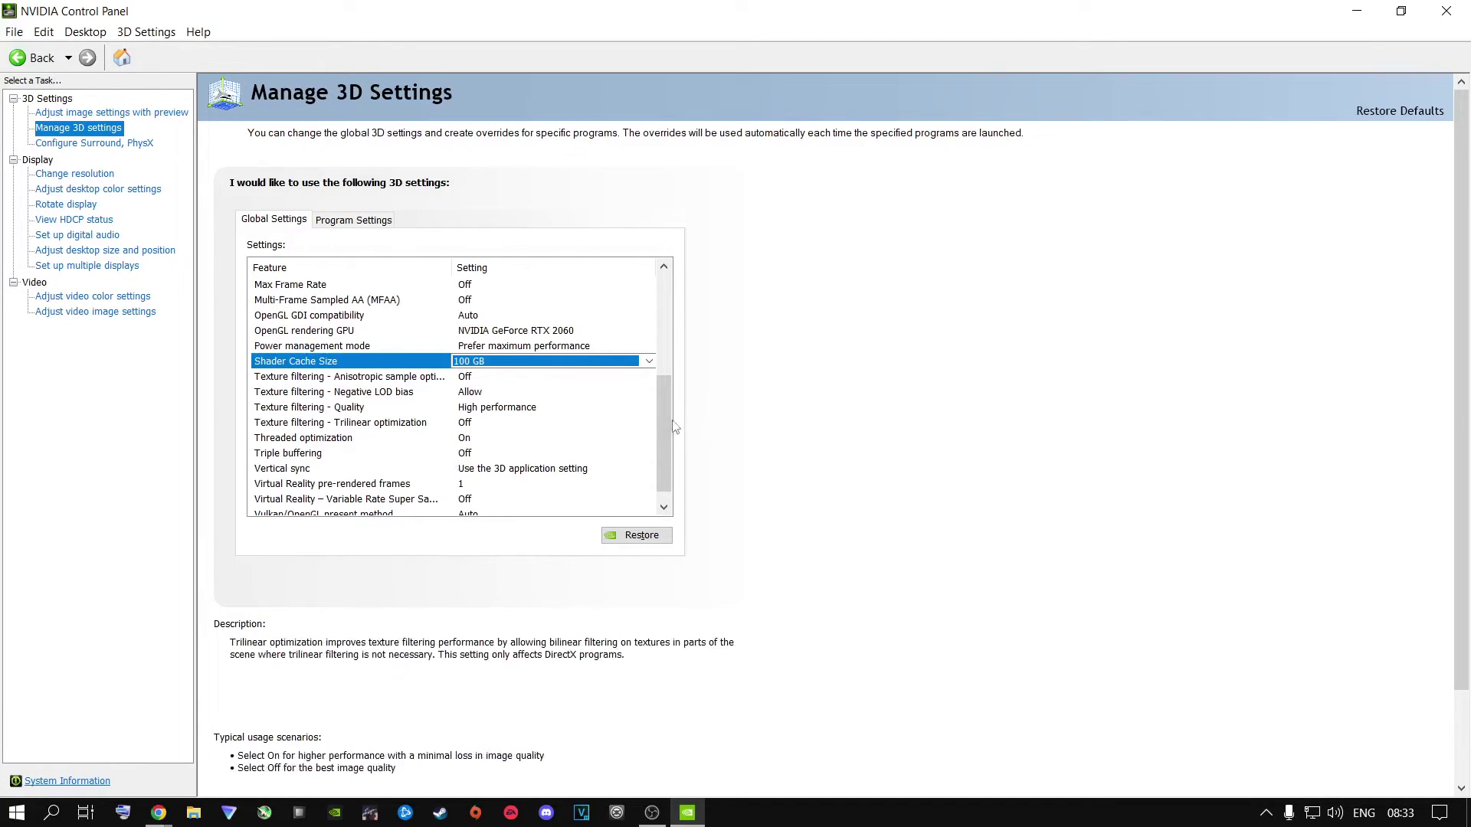
scroll(663, 478, "down", 1)
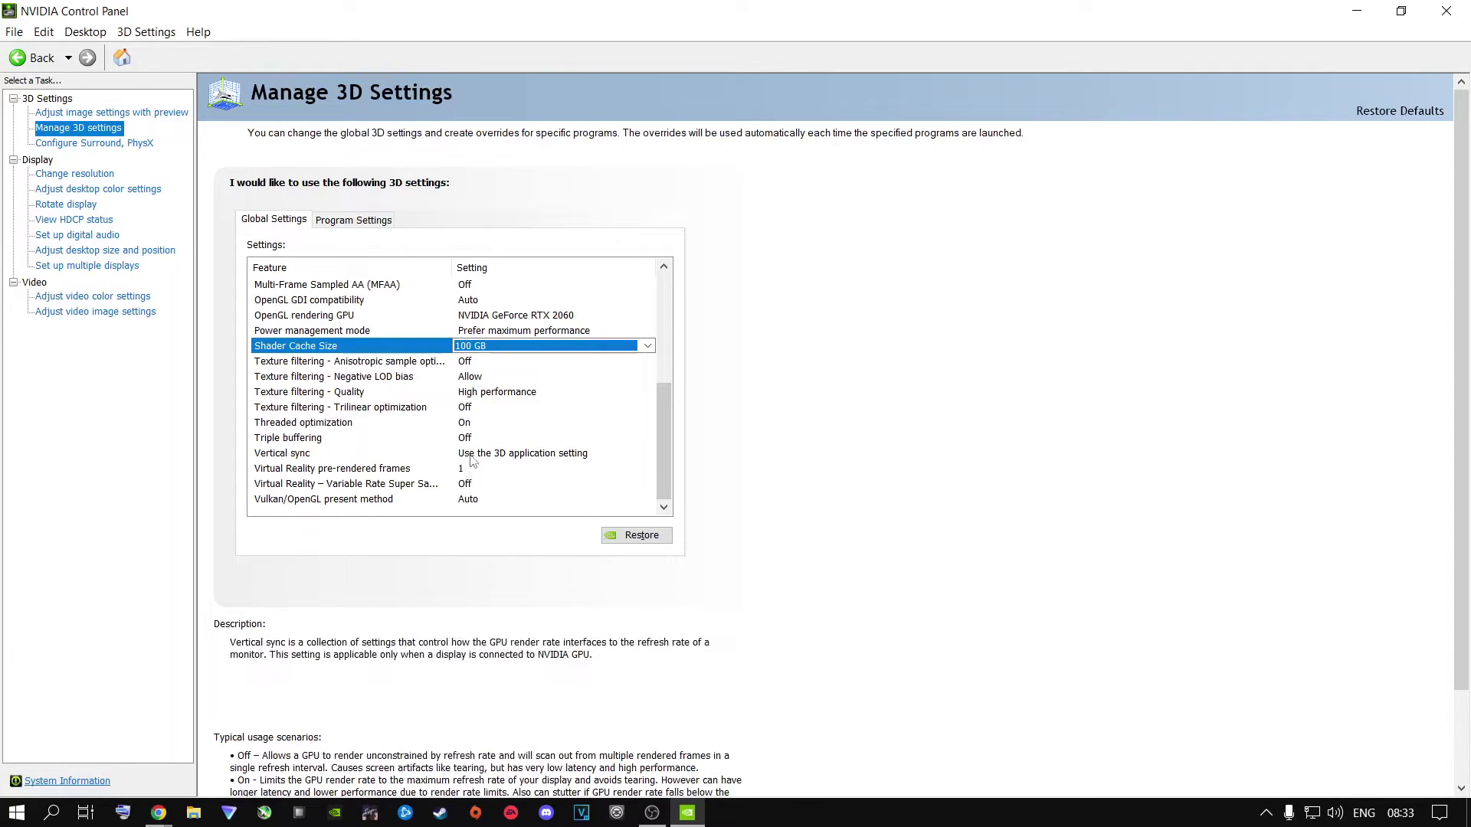
mouse_move(294, 322)
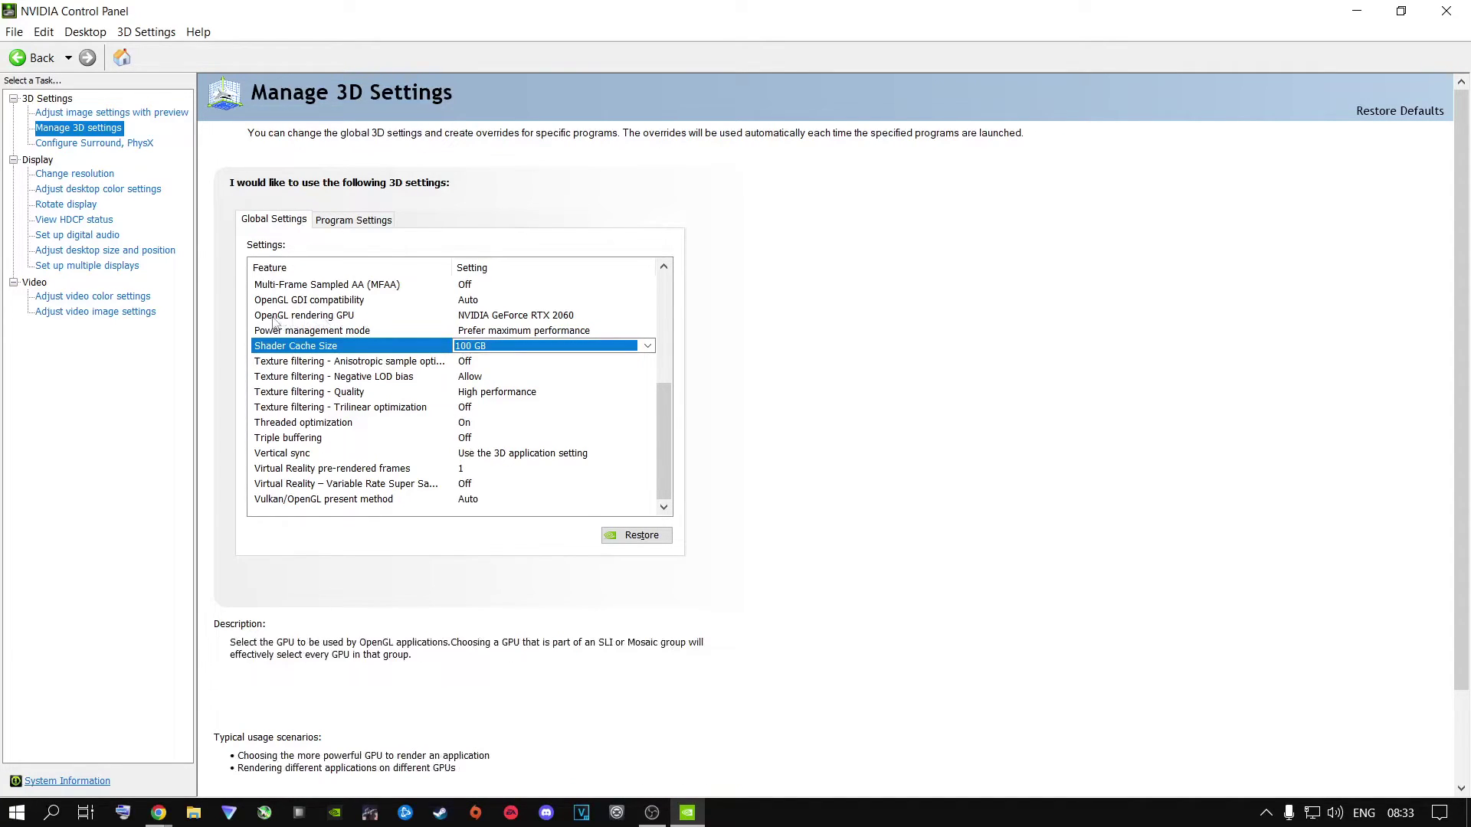
left_click(475, 319)
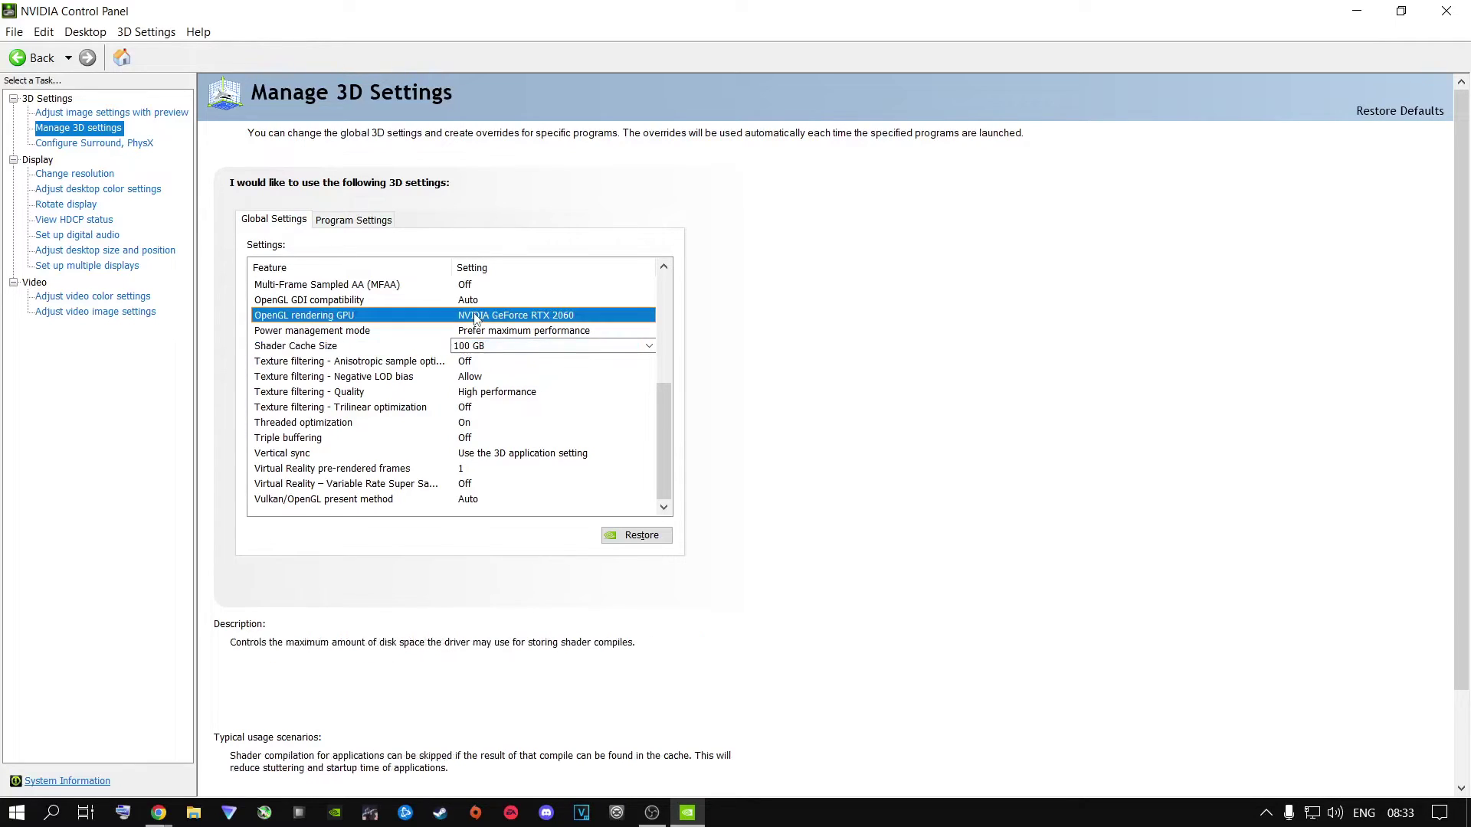
left_click(475, 318)
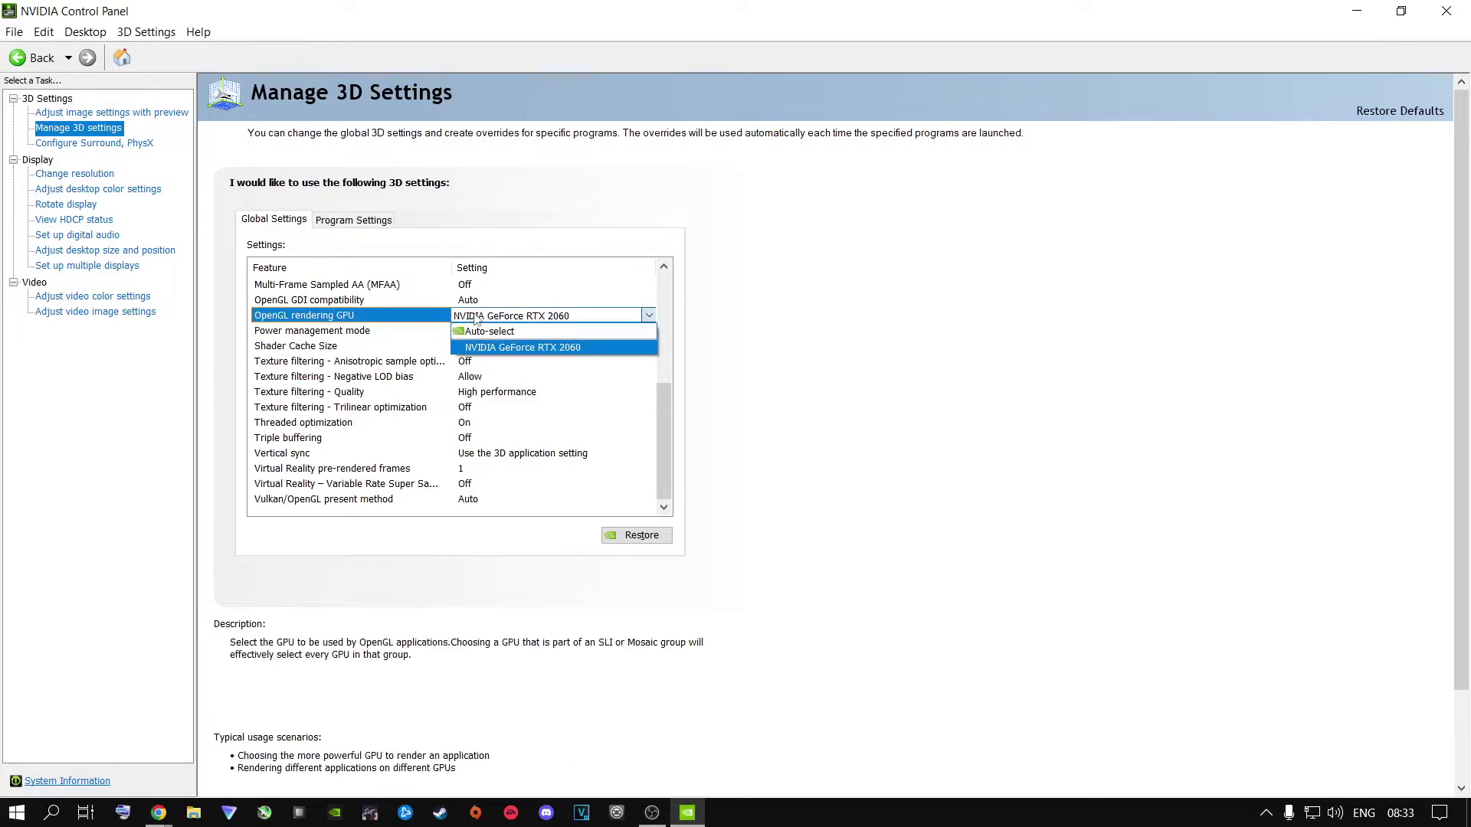
left_click(494, 348)
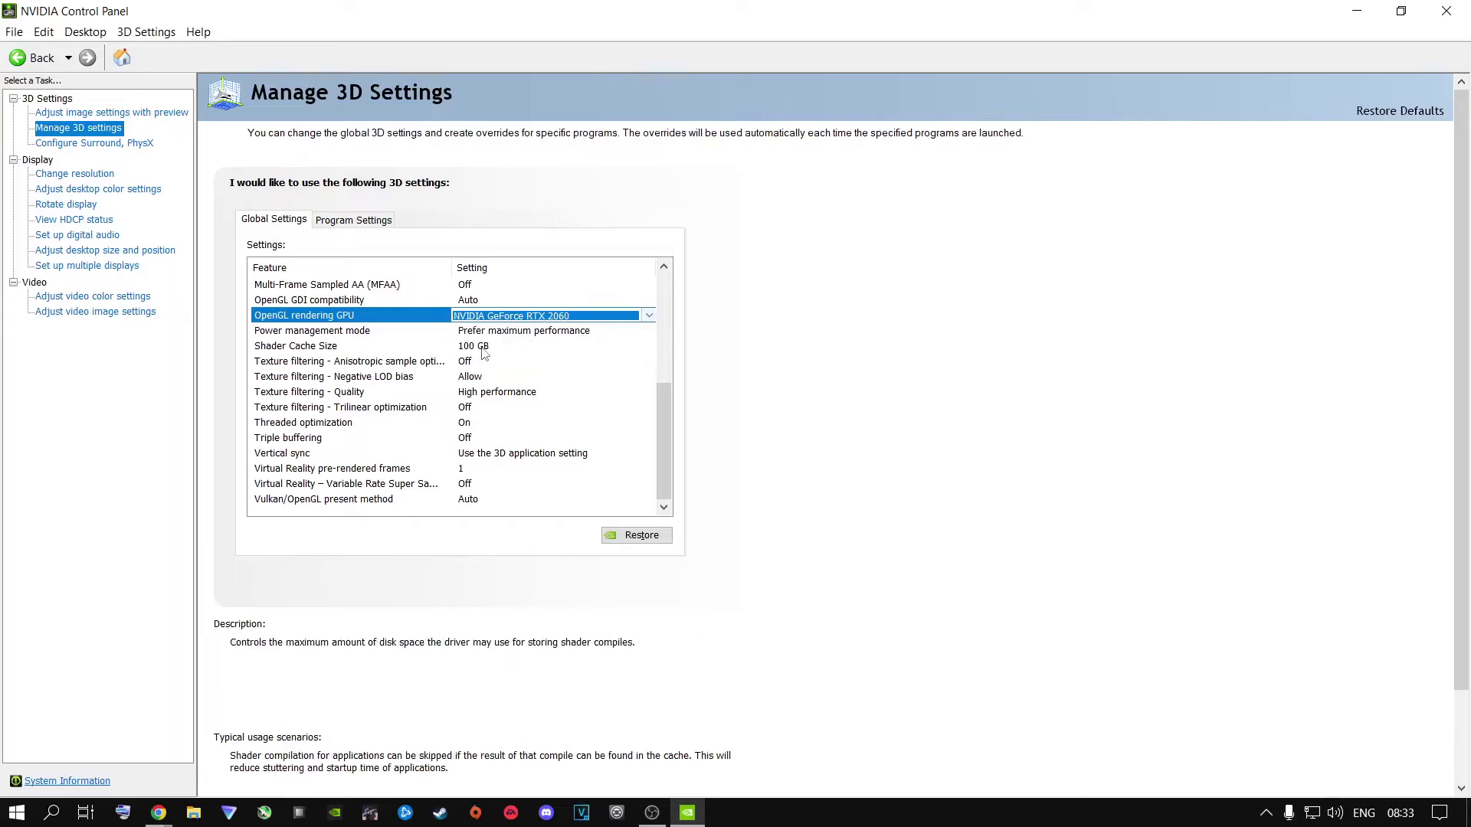
Set Low Latency Mode to On and review the first features in the global 3D settings list
left_click_drag(659, 448, 657, 383)
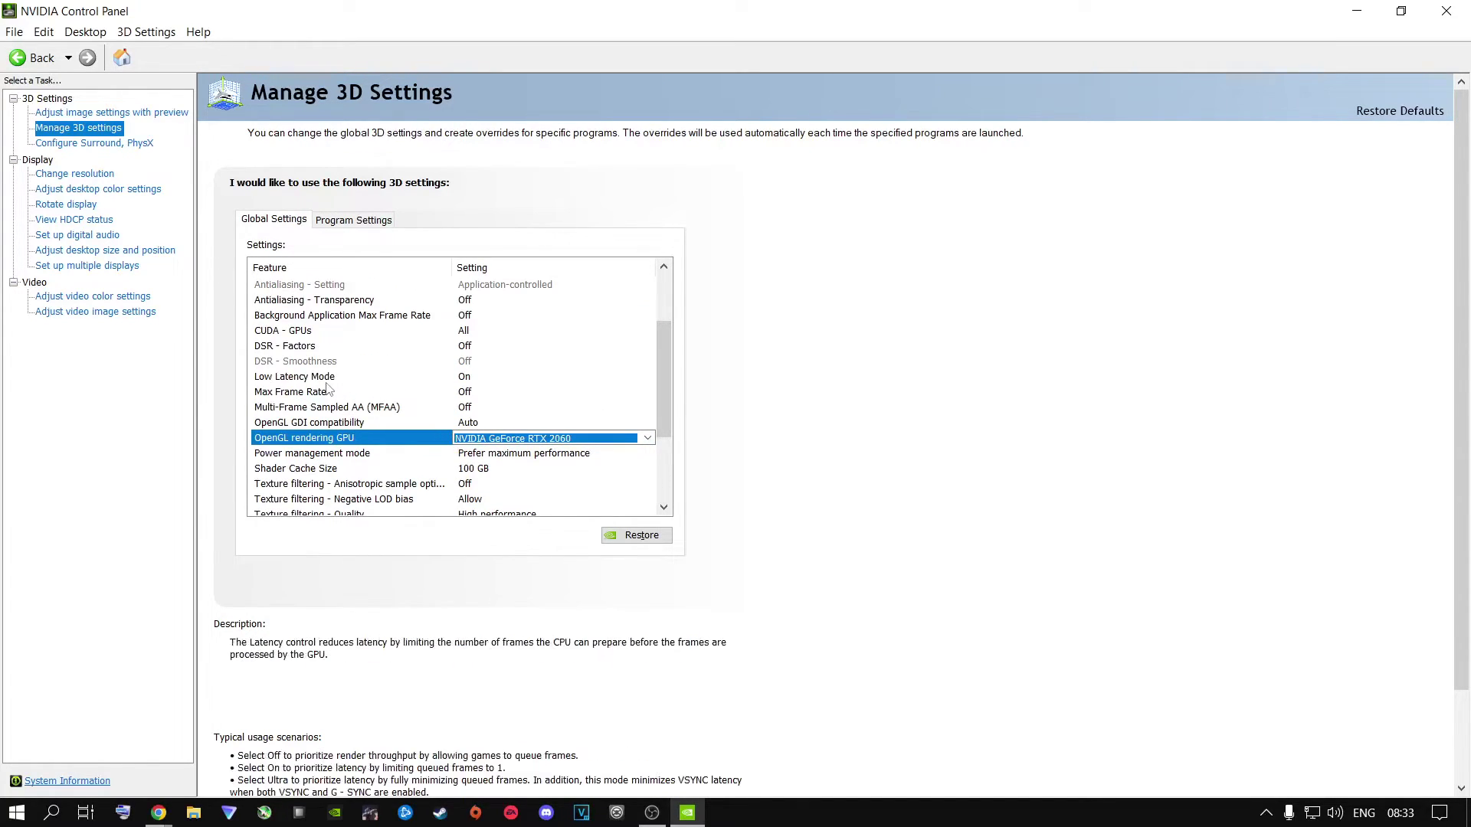
left_click(465, 380)
left_click(465, 381)
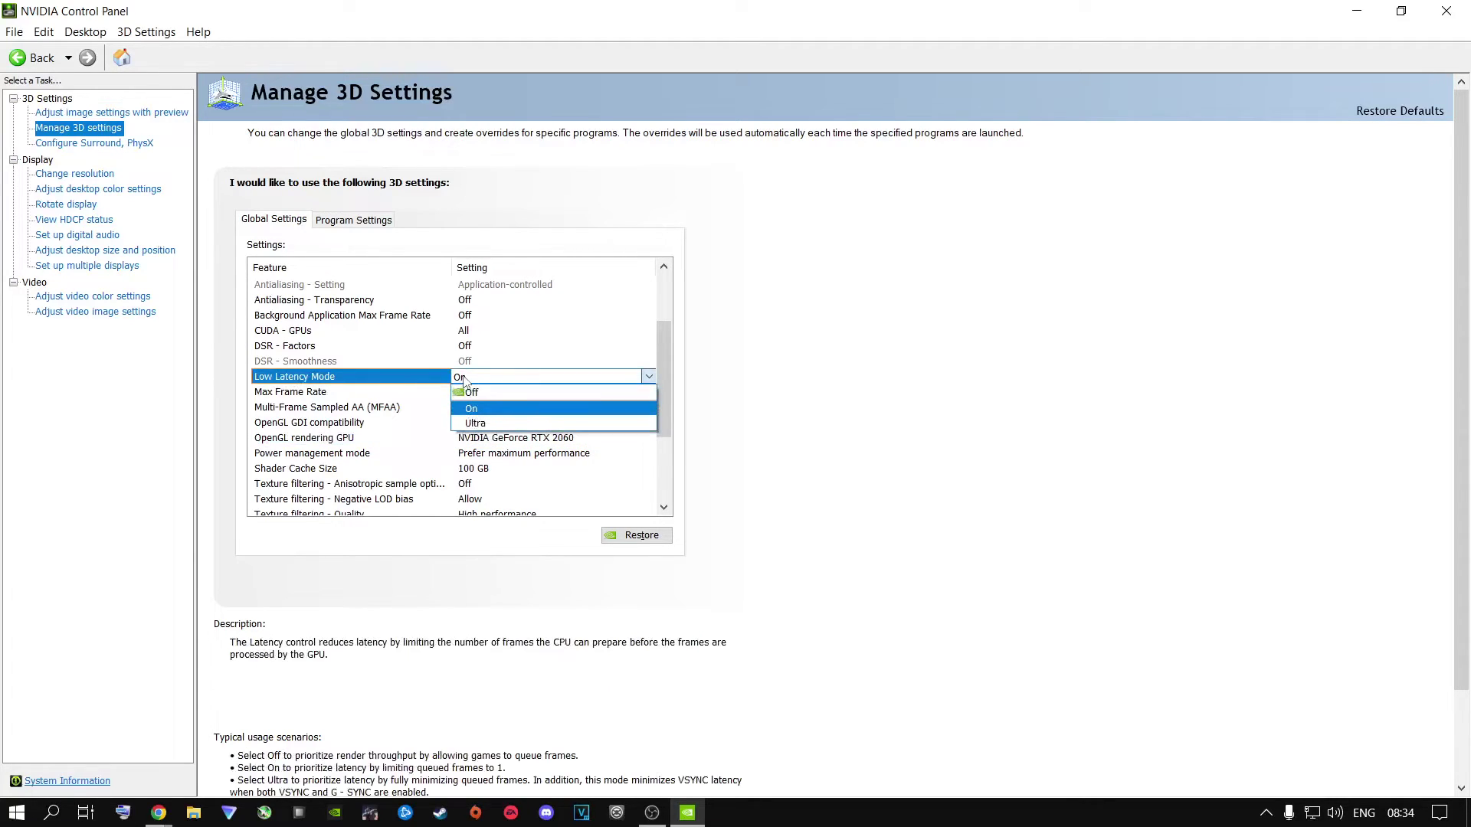
left_click(481, 410)
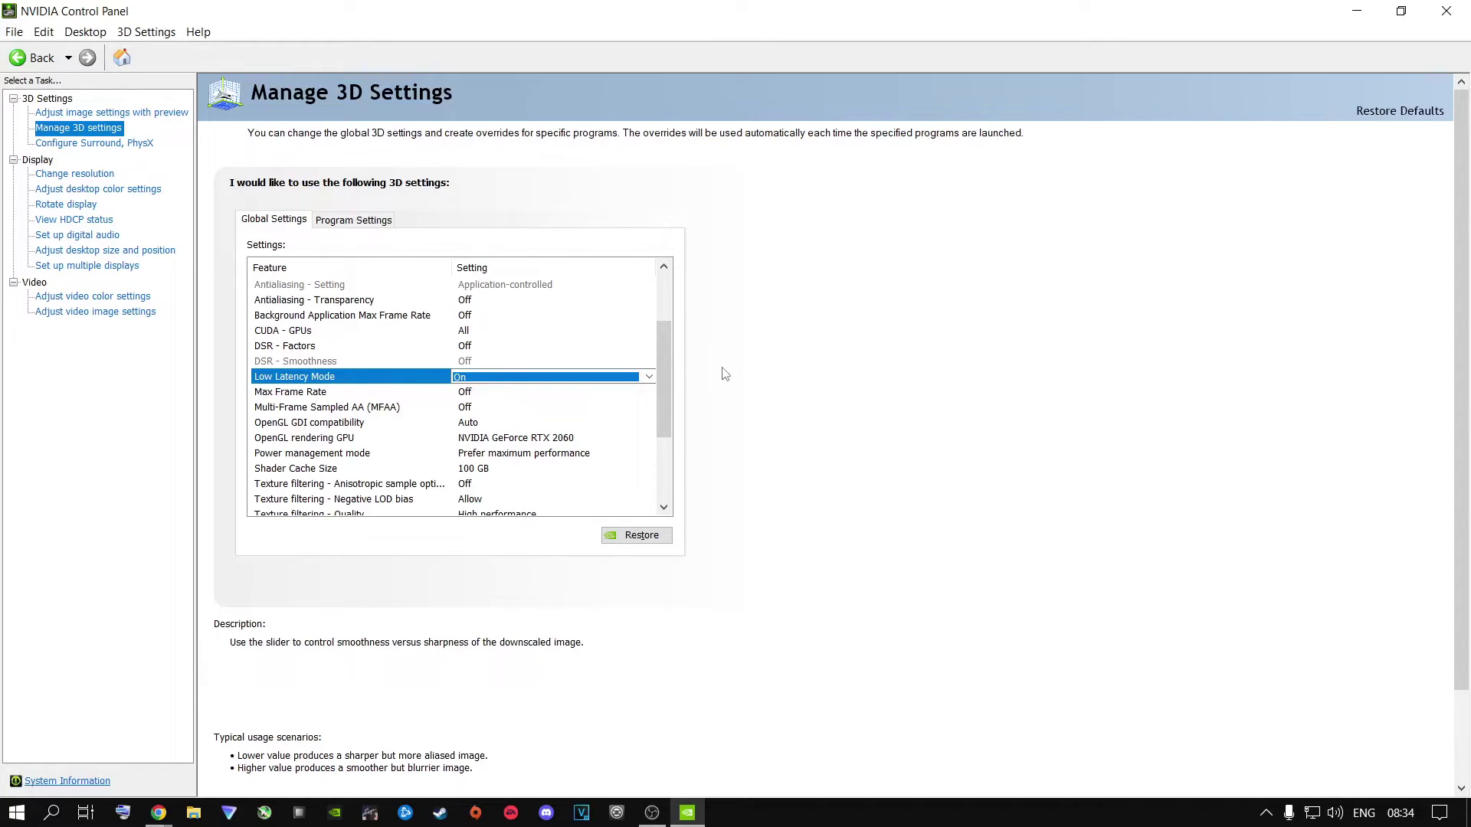
scroll(662, 356, "up", 2)
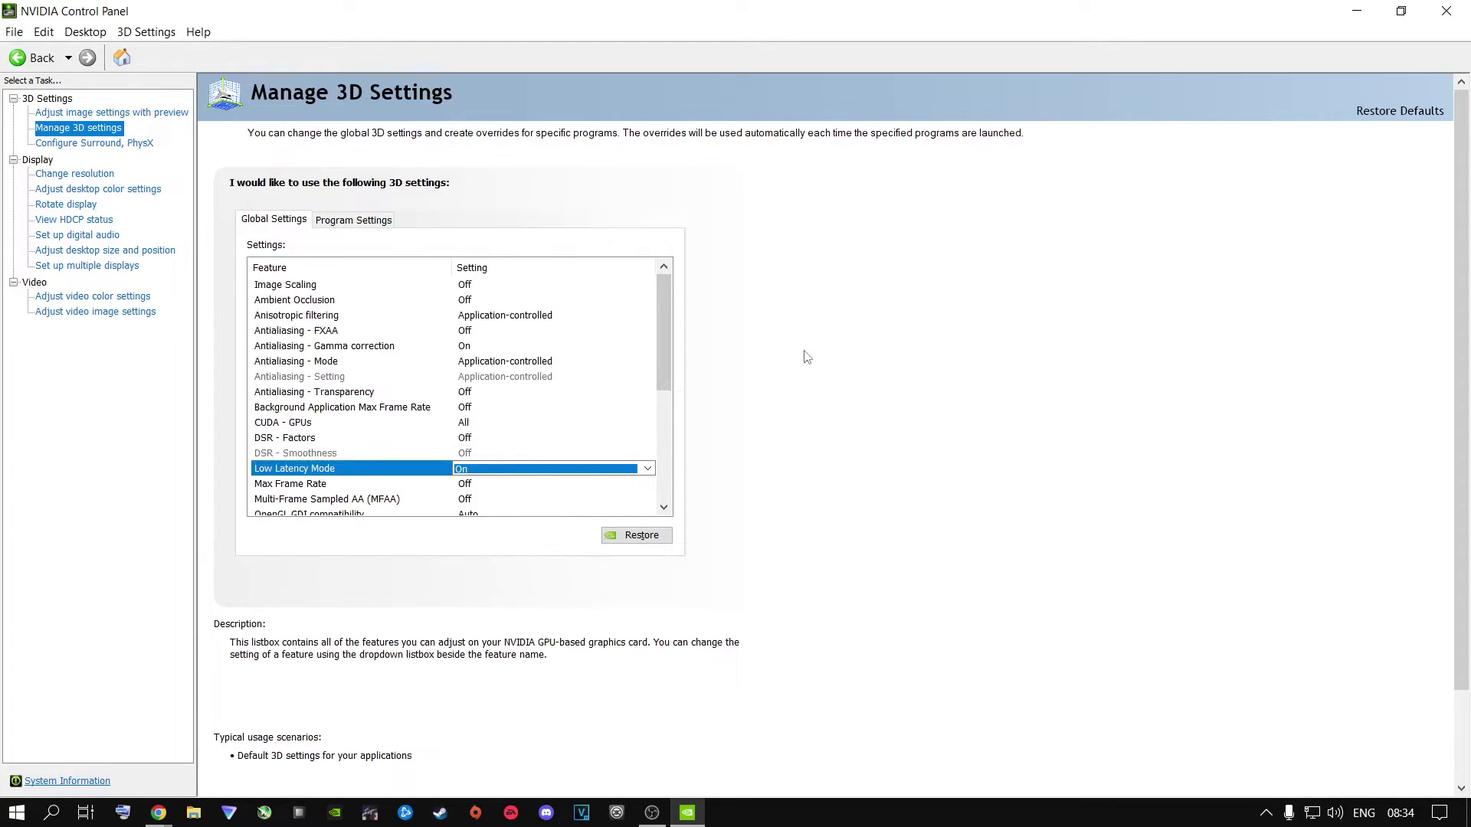
left_click_drag(661, 301, 814, 355)
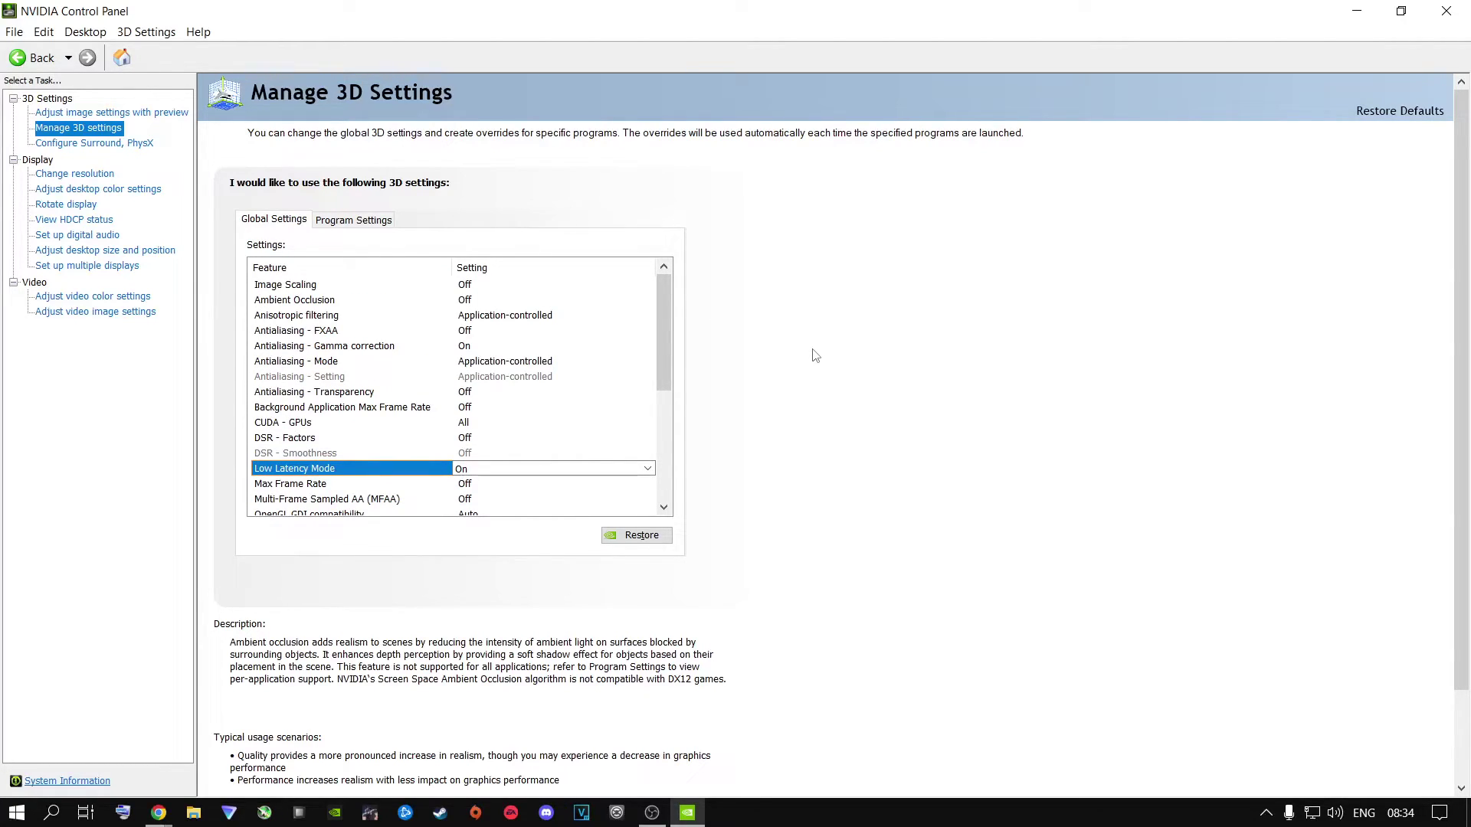
Open the desktop color settings, choose reference image 3, and set the SAMSUNG display's digital vibrance to 95%
left_click(86, 190)
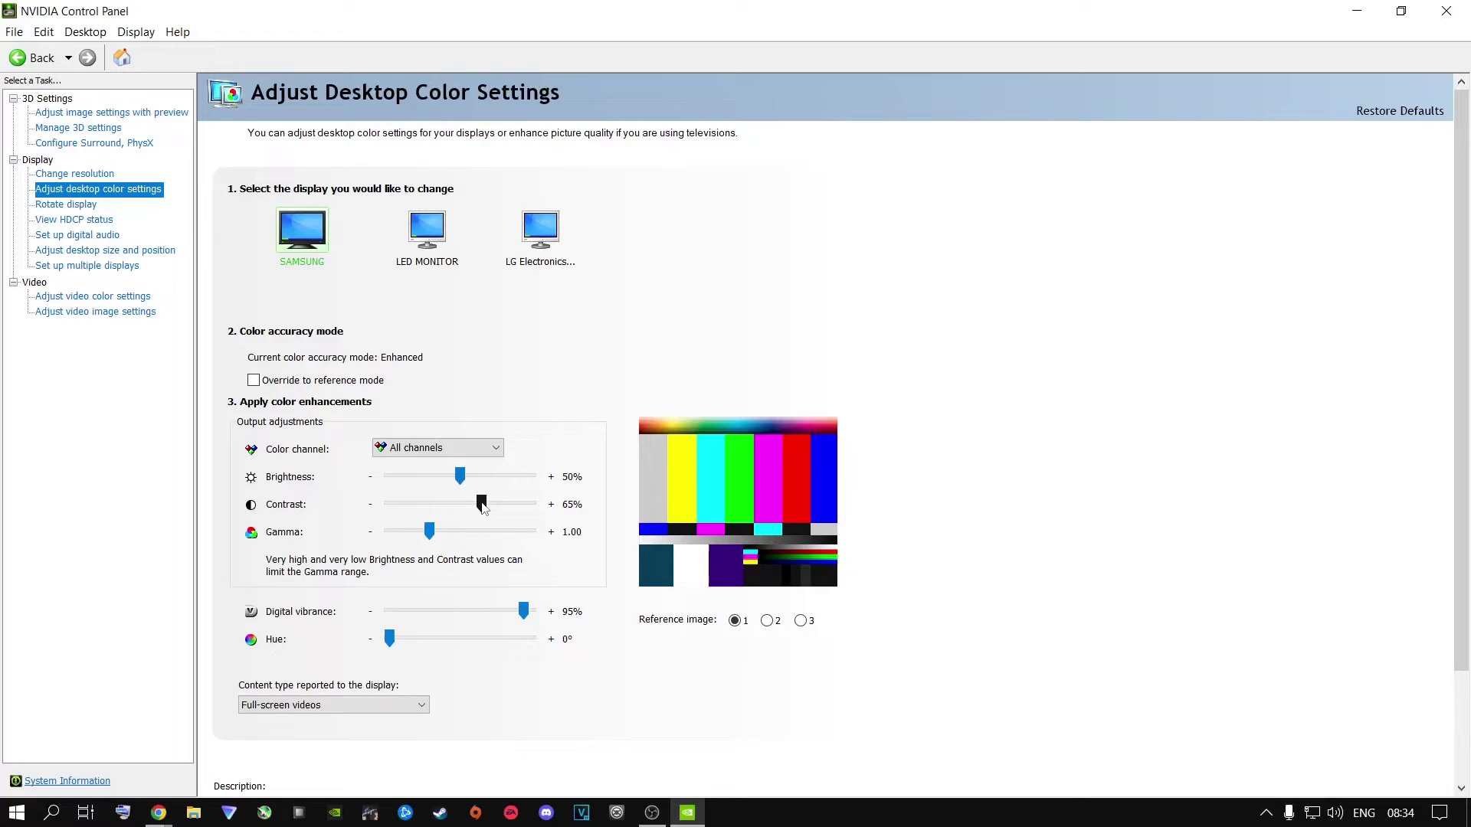
left_click(800, 622)
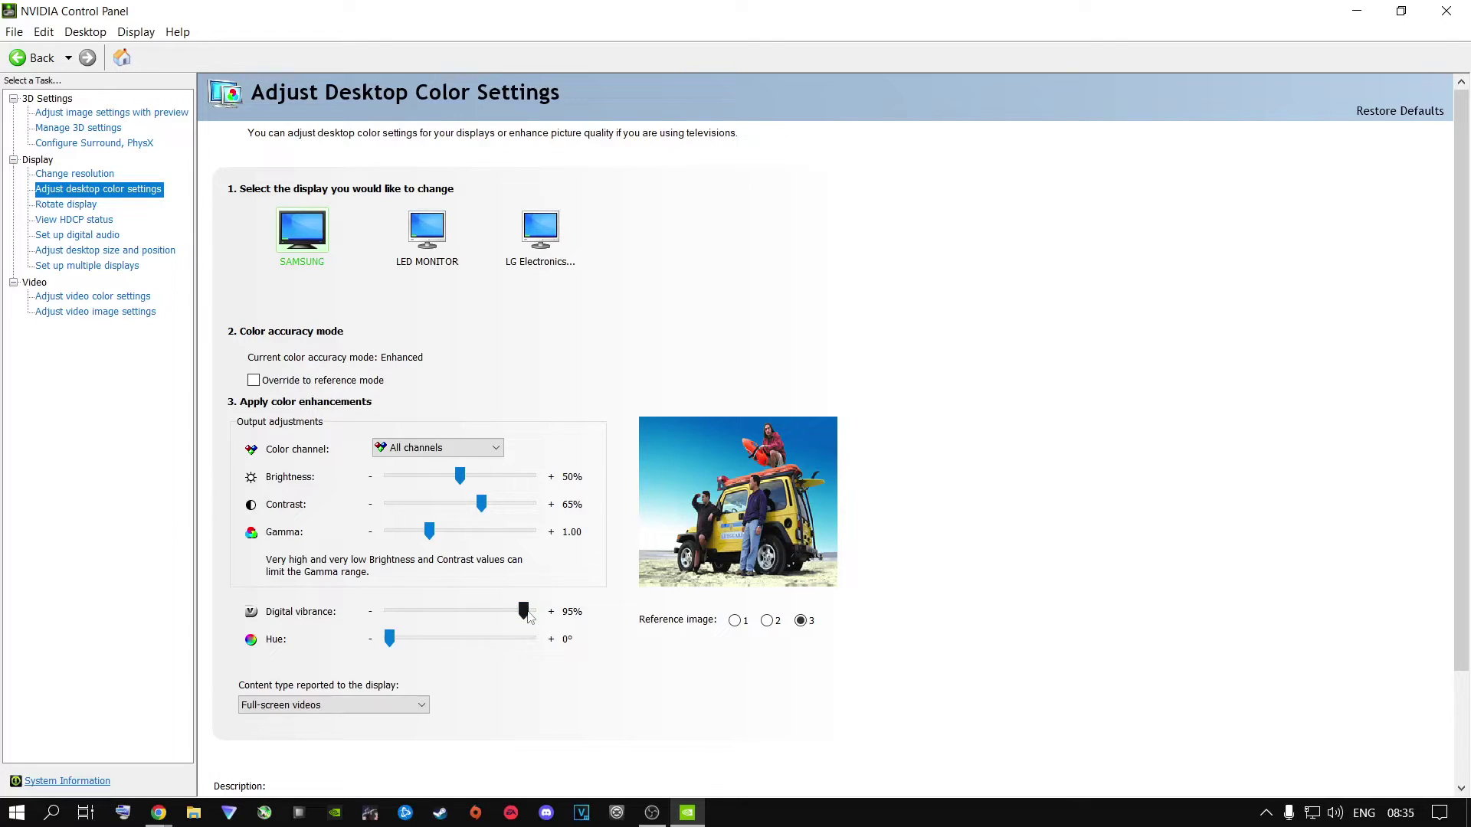
mouse_move(527, 618)
left_mouse_down()
mouse_move(383, 618)
mouse_move(530, 619)
left_mouse_up()
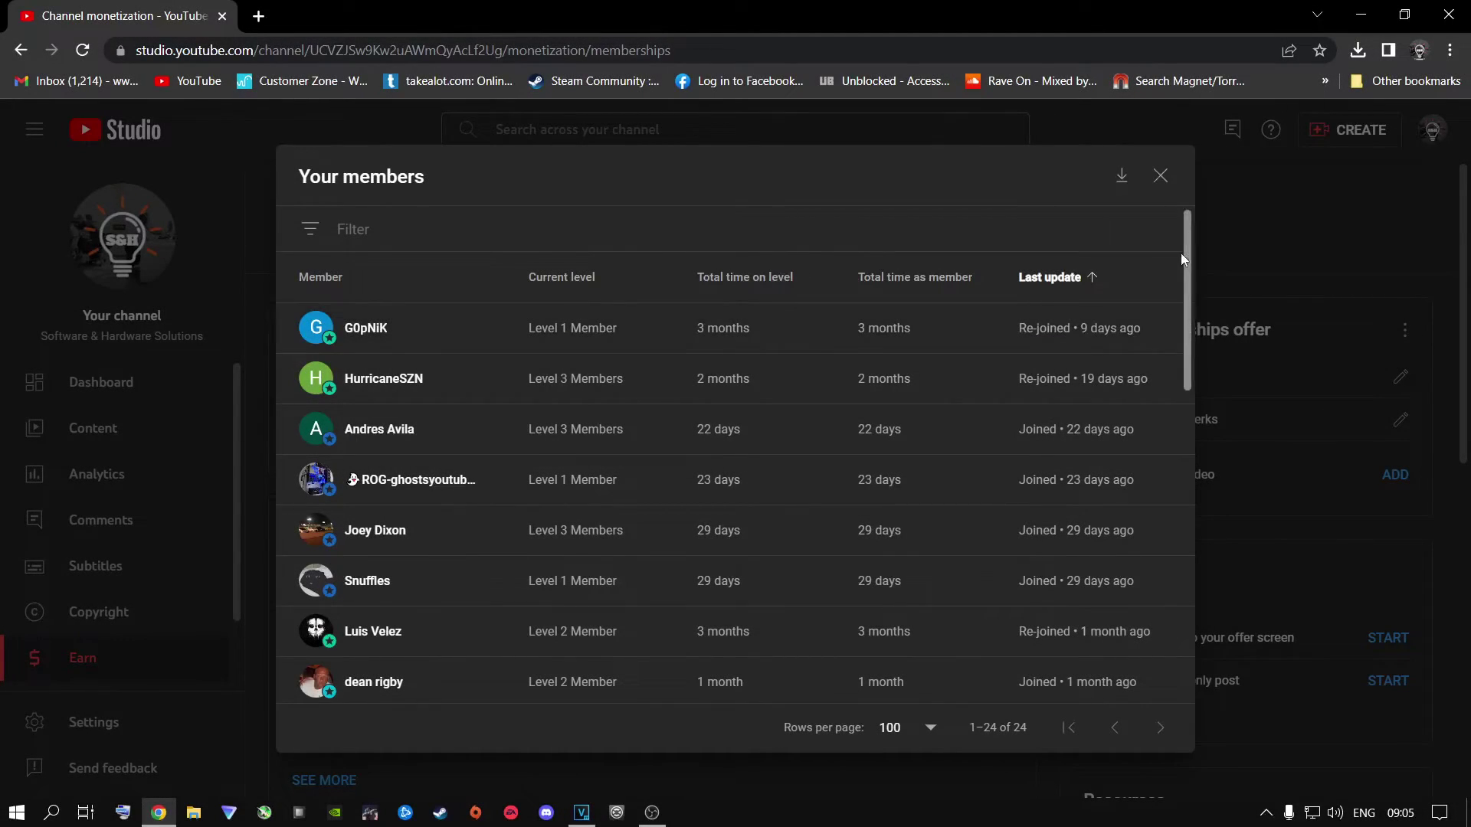
left_click_drag(1186, 252, 1066, 212)
mouse_move(1185, 250)
left_mouse_down()
mouse_move(1151, 587)
mouse_move(1185, 250)
left_mouse_up()
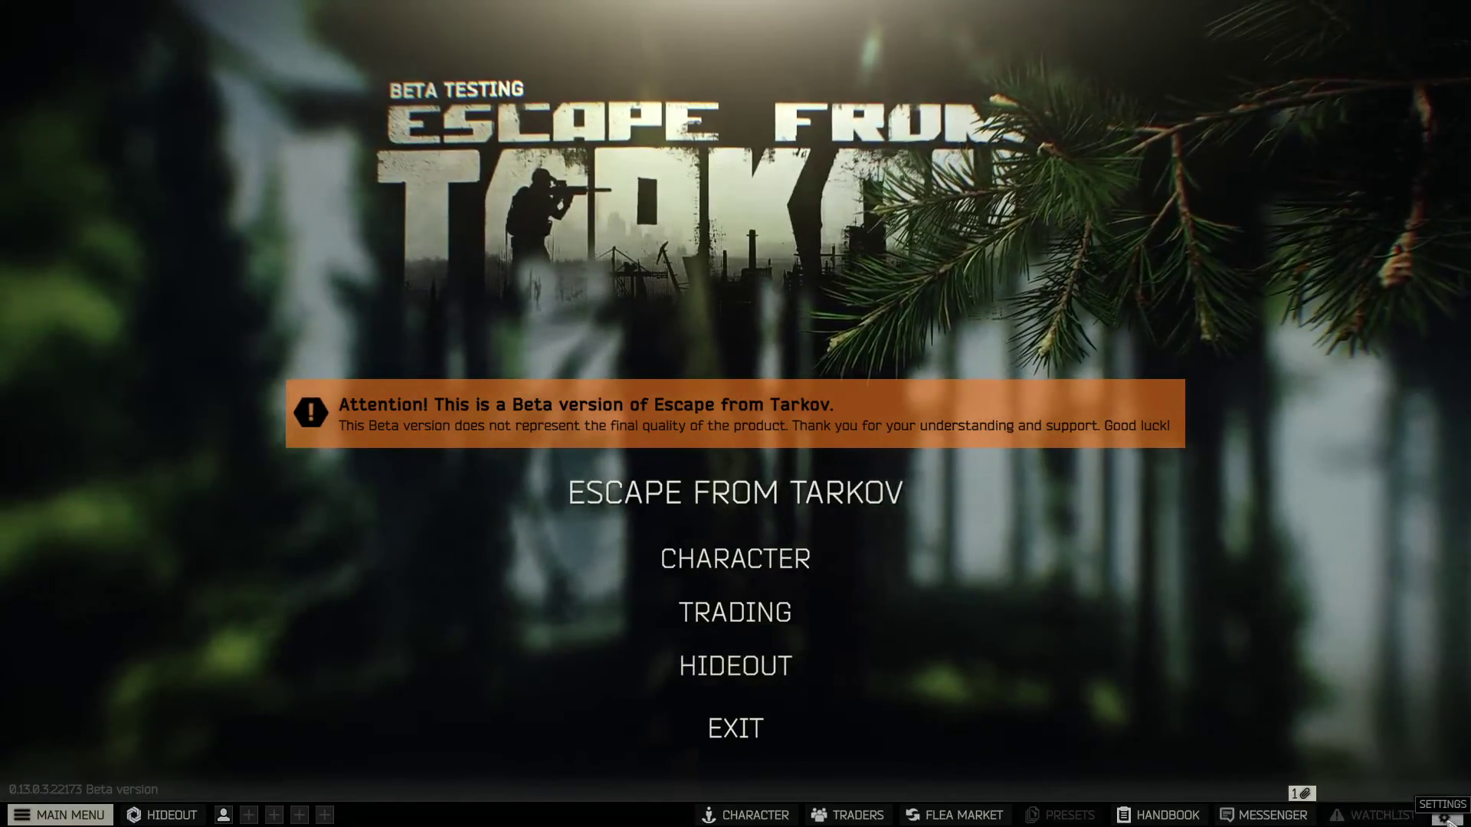
Switch to Escape from Tarkov, open the game settings, and set the FOV to 75
key("Escape")
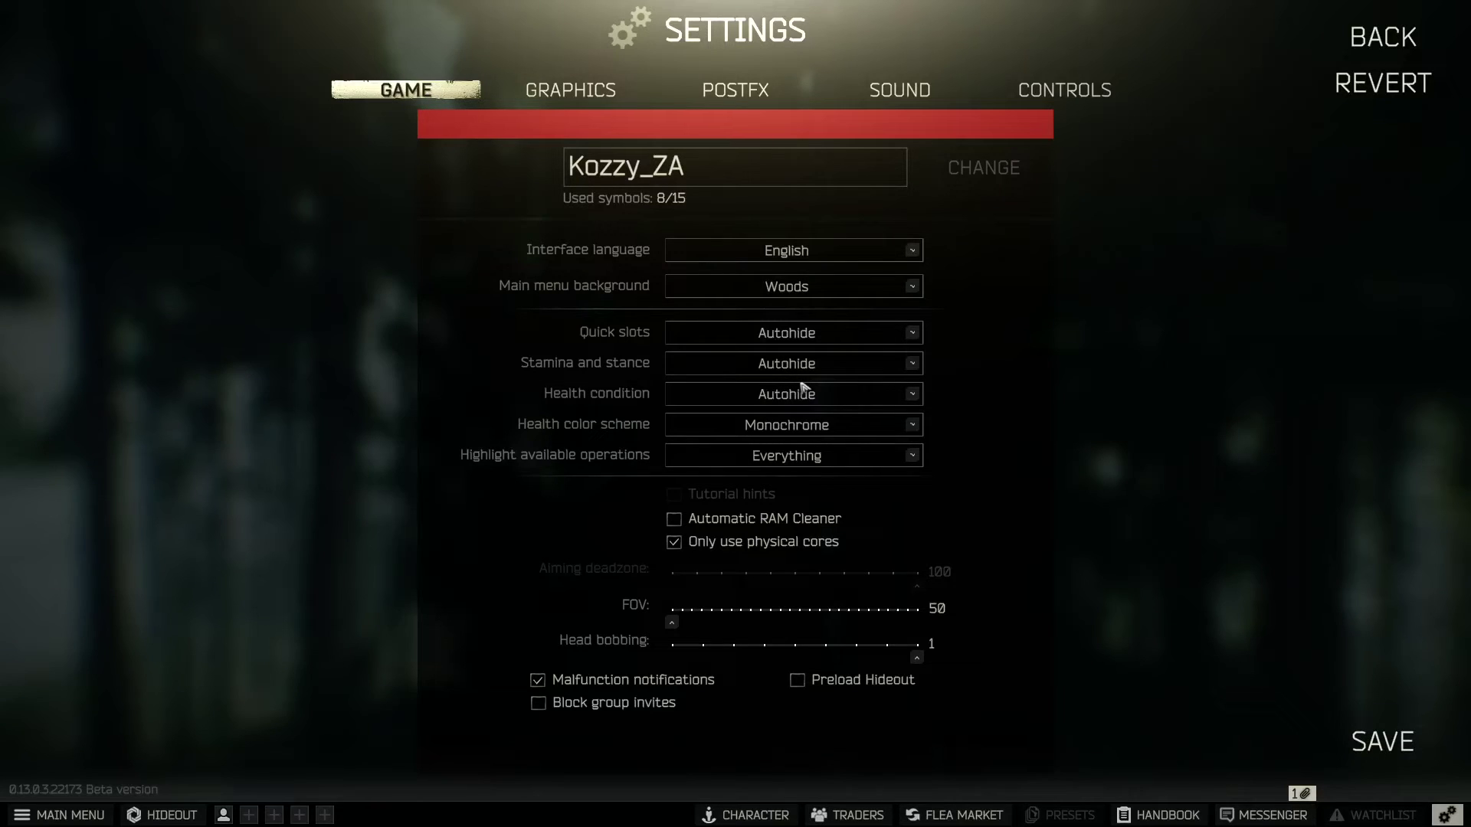
left_click_drag(679, 631, 958, 634)
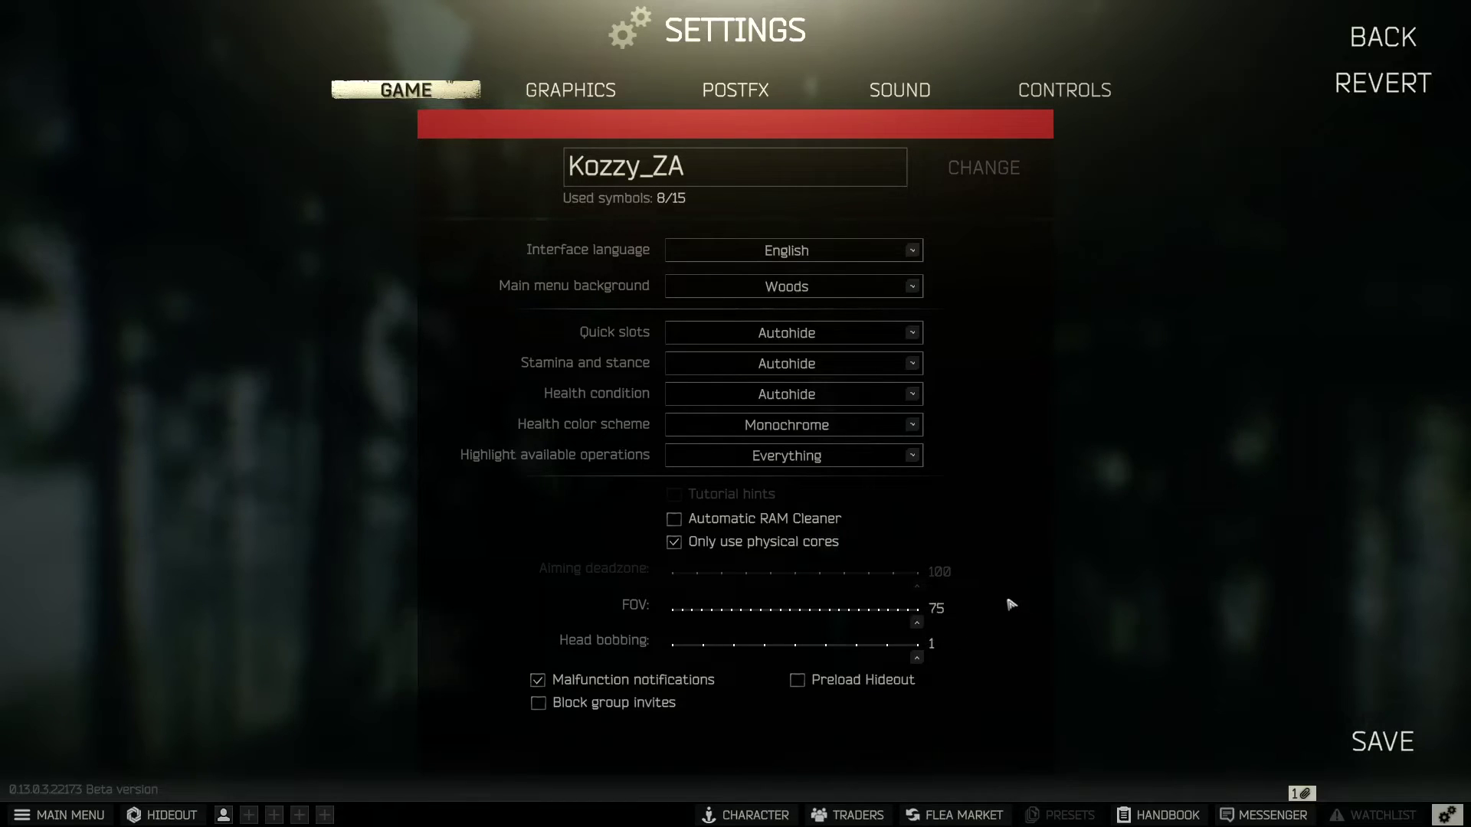
left_click_drag(918, 627, 1038, 618)
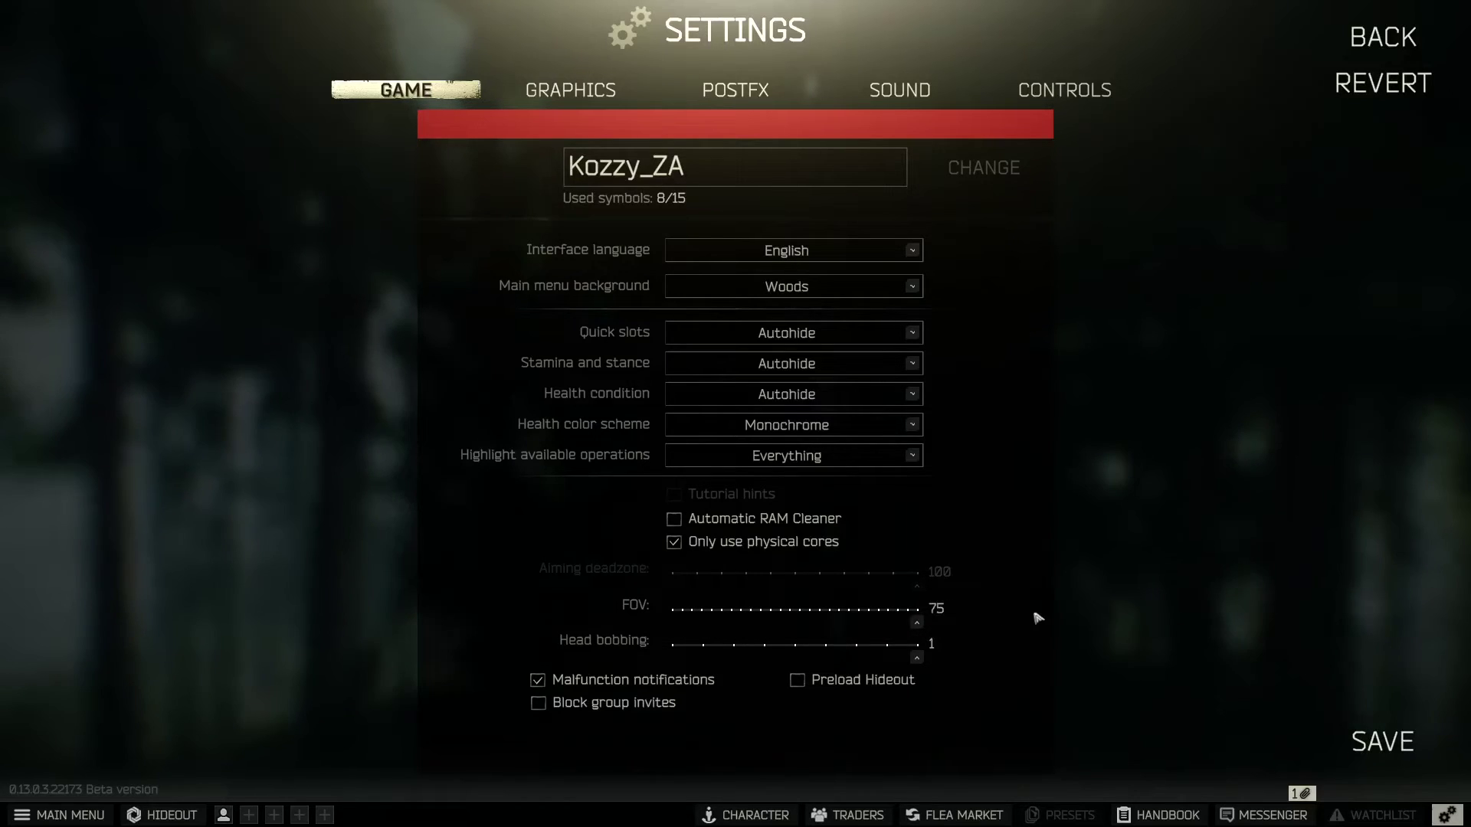